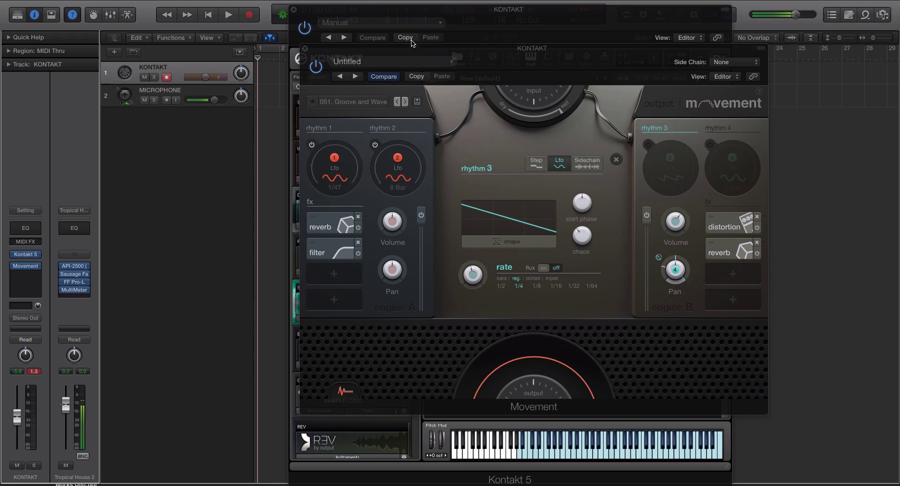
# Reposition the Movement and Kontakt plug-in windows so that the OVO Piano instrument is in front and in view.
pyautogui.moveTo(408, 49); pyautogui.dragTo(355, 51)
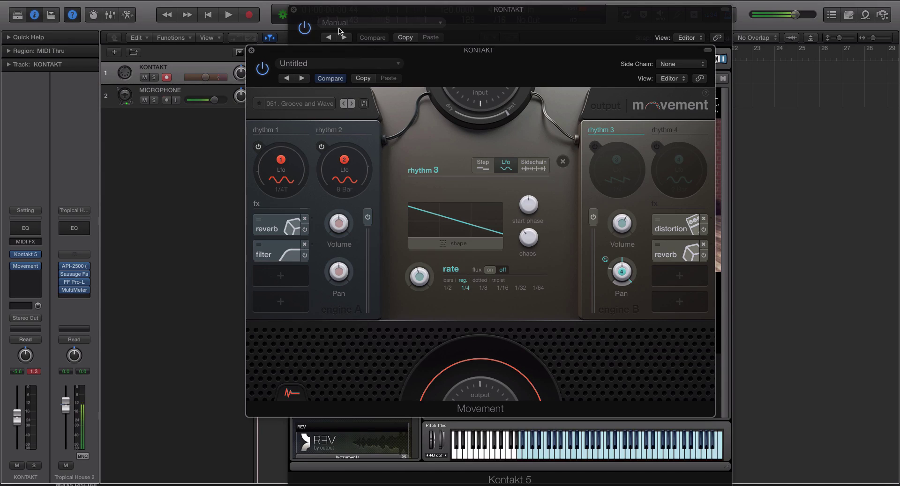
pyautogui.moveTo(315, 13); pyautogui.dragTo(296, 5)
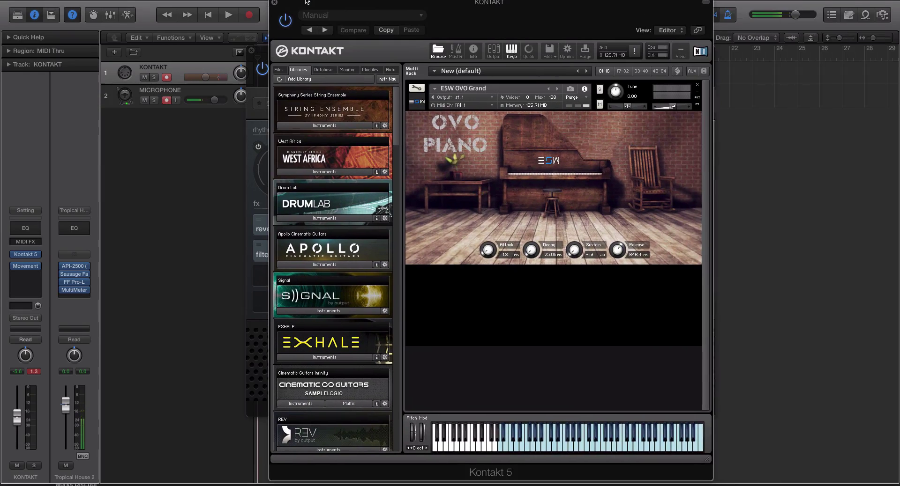
pyautogui.moveTo(516, 21)
pyautogui.mouseDown()
pyautogui.moveTo(639, 21)
pyautogui.moveTo(528, 16)
pyautogui.mouseUp()
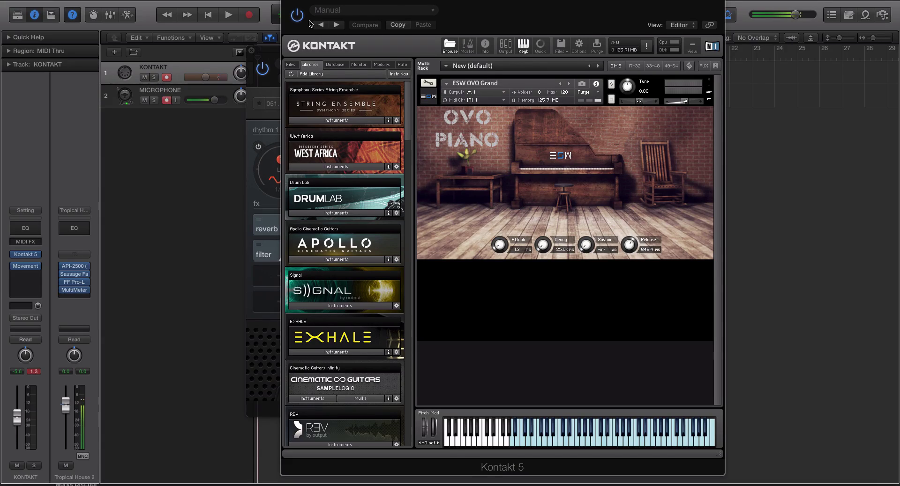
pyautogui.moveTo(392, 3); pyautogui.dragTo(384, 14)
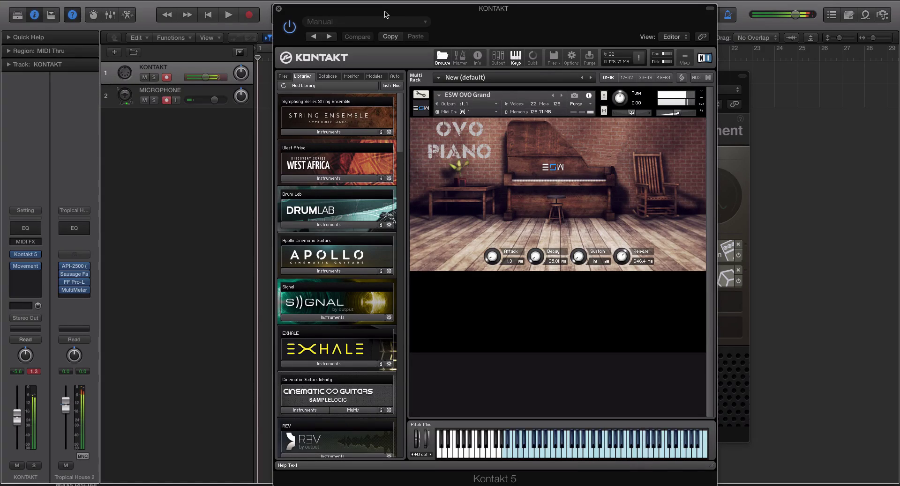
# Bypass Movement to hear the dry piano, close the Kontakt window and switch Movement back on.
pyautogui.click(11, 268)
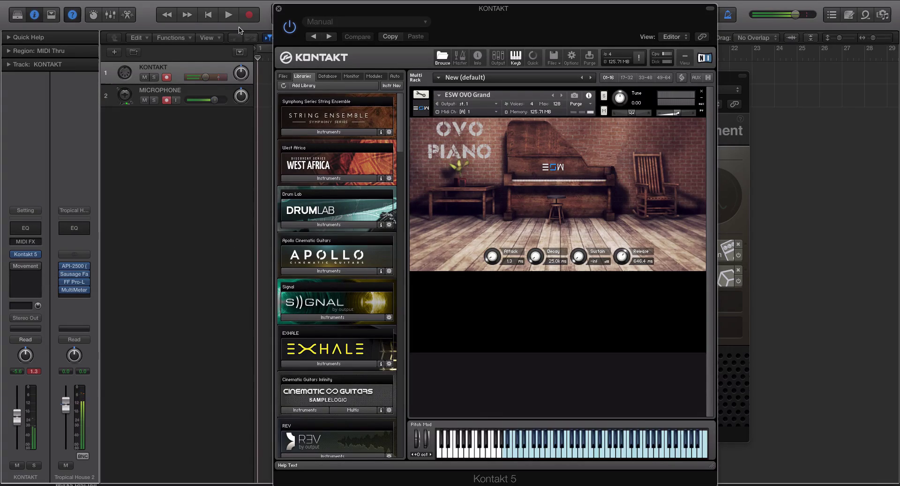
pyautogui.click(279, 9)
pyautogui.moveTo(341, 77); pyautogui.dragTo(314, 69)
pyautogui.click(278, 88)
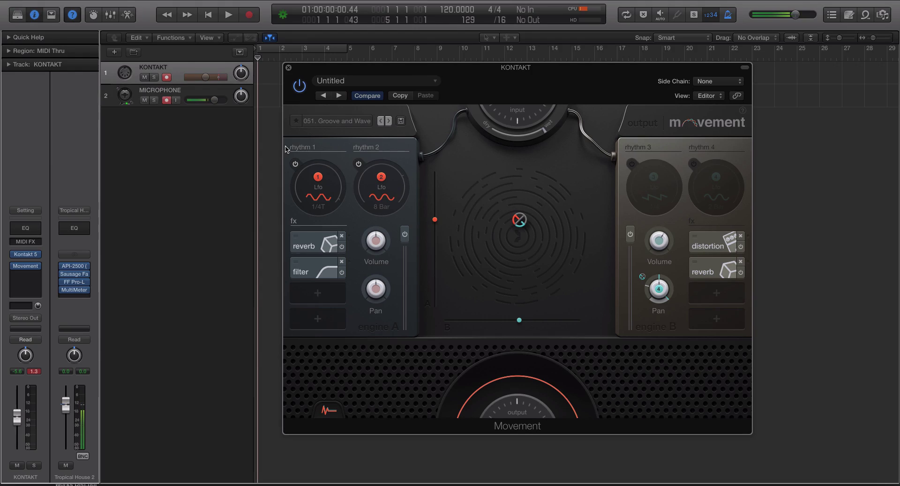
# Load Movement's 000. Init preset from its preset browser and close the browser.
pyautogui.click(381, 121)
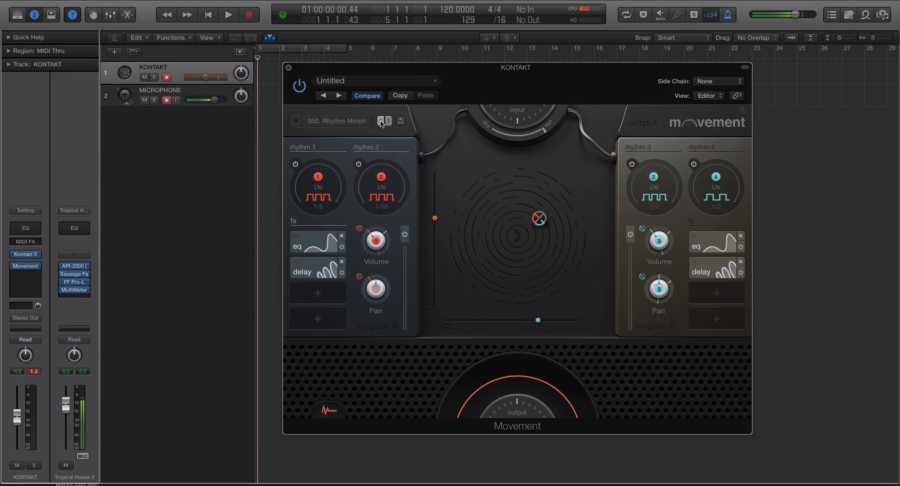
pyautogui.click(359, 82)
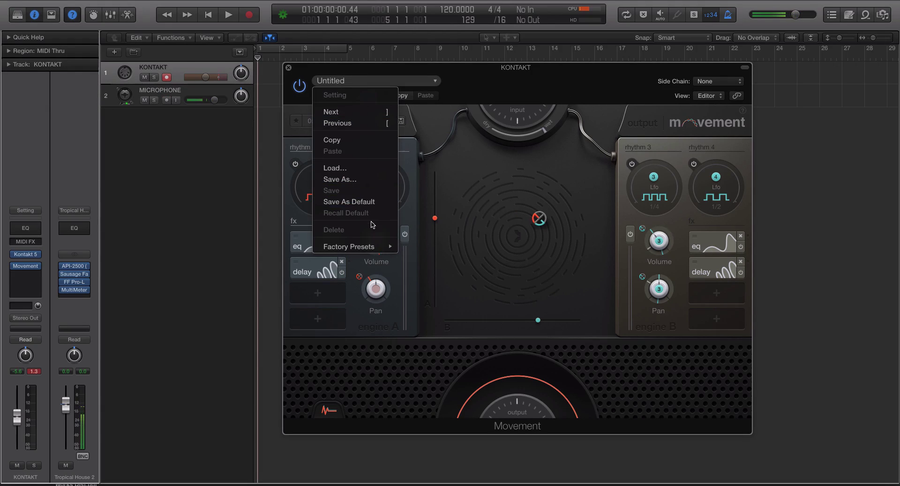
pyautogui.moveTo(384, 247)
pyautogui.click(336, 121)
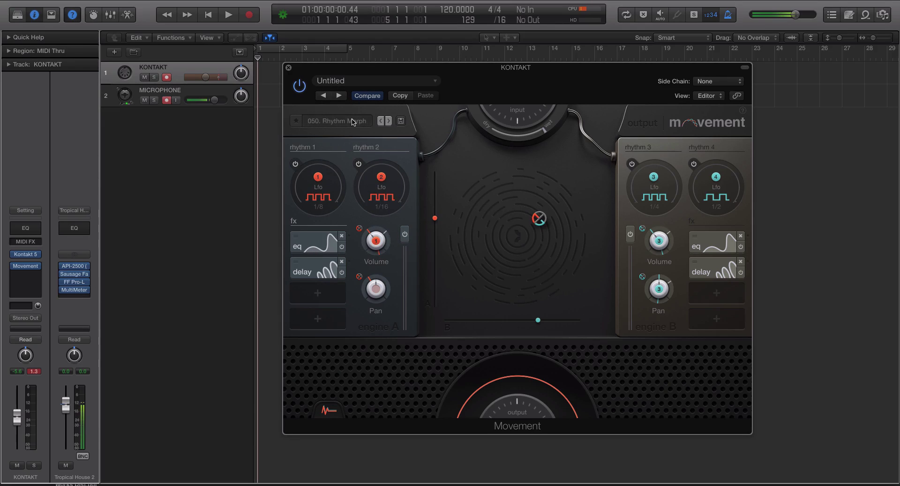
pyautogui.click(337, 121)
pyautogui.click(458, 243)
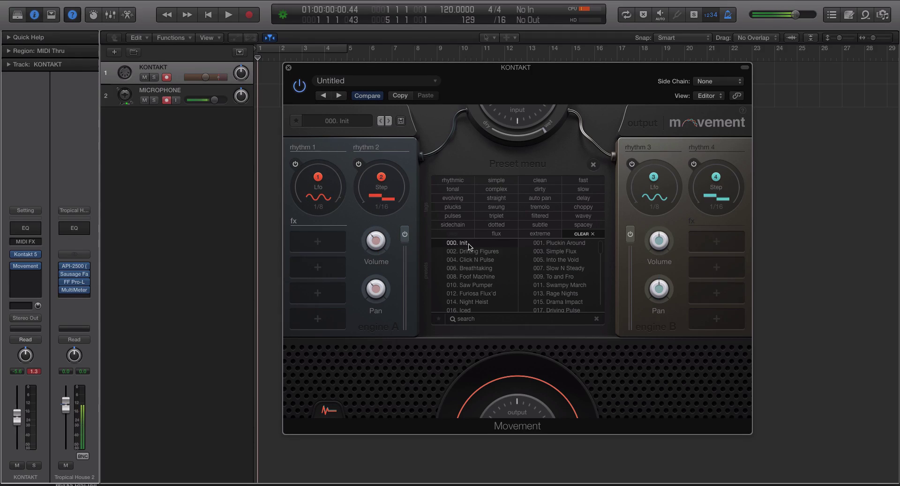
pyautogui.click(593, 164)
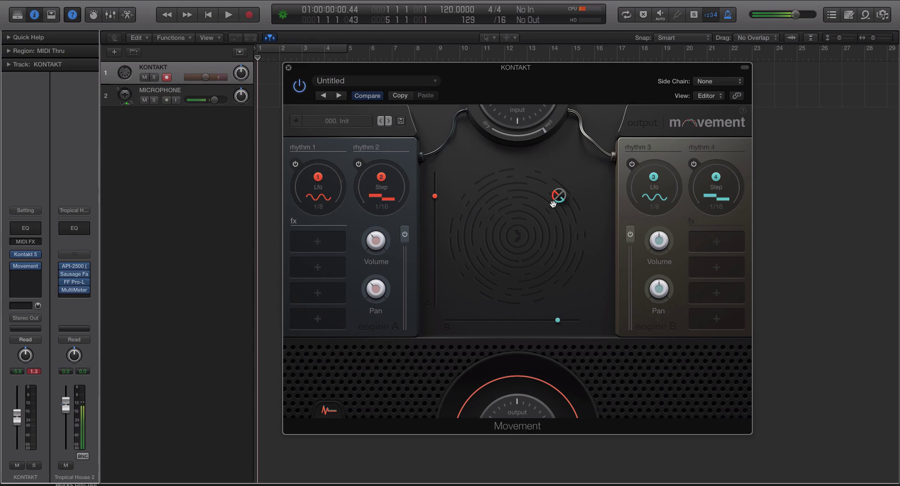
# Try moving the XY pad handle to the centre and upper left, and sweep the input's dry/wet balance down and back to wet.
pyautogui.moveTo(558, 196); pyautogui.dragTo(518, 229)
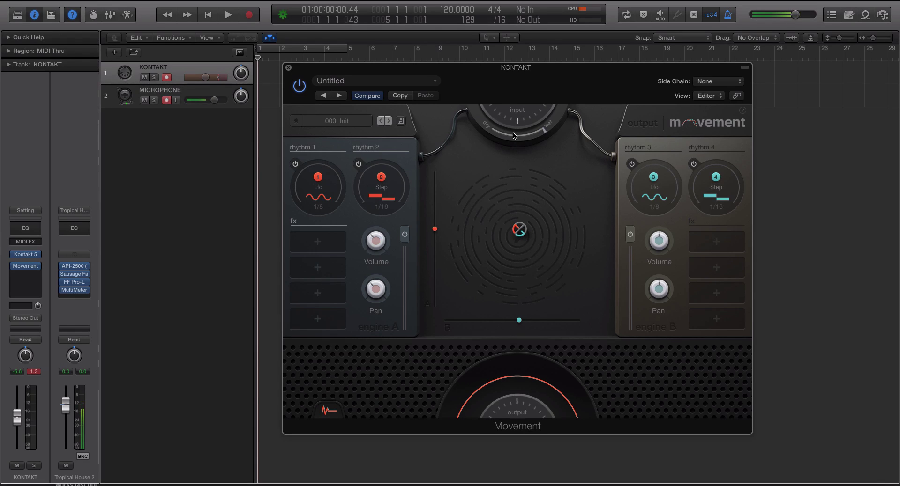
pyautogui.moveTo(536, 135)
pyautogui.mouseDown()
pyautogui.moveTo(510, 140)
pyautogui.moveTo(563, 137)
pyautogui.moveTo(444, 149)
pyautogui.mouseUp()
pyautogui.moveTo(444, 148); pyautogui.dragTo(581, 118)
pyautogui.moveTo(527, 232); pyautogui.dragTo(471, 187)
# Load the 001. Pluckin Around preset with the XY handle just above centre, and raise the KONTAKT track's volume slightly.
pyautogui.click(388, 121)
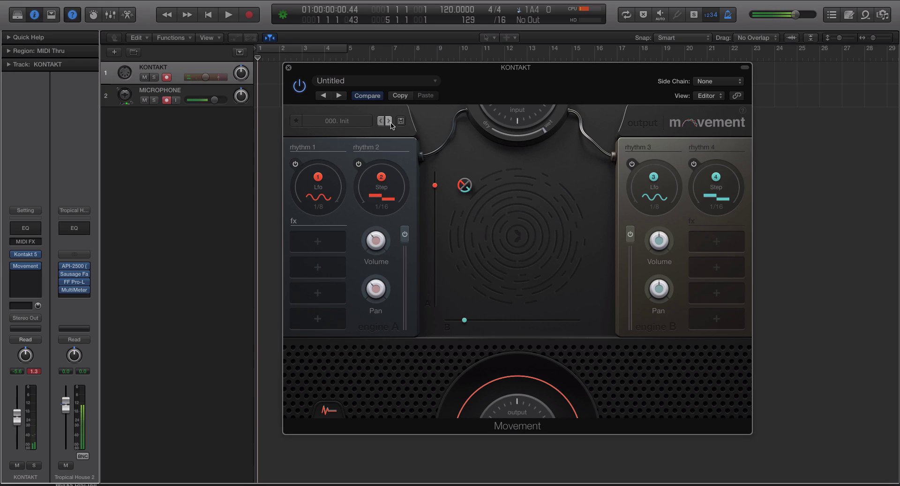
pyautogui.moveTo(547, 213); pyautogui.dragTo(518, 214)
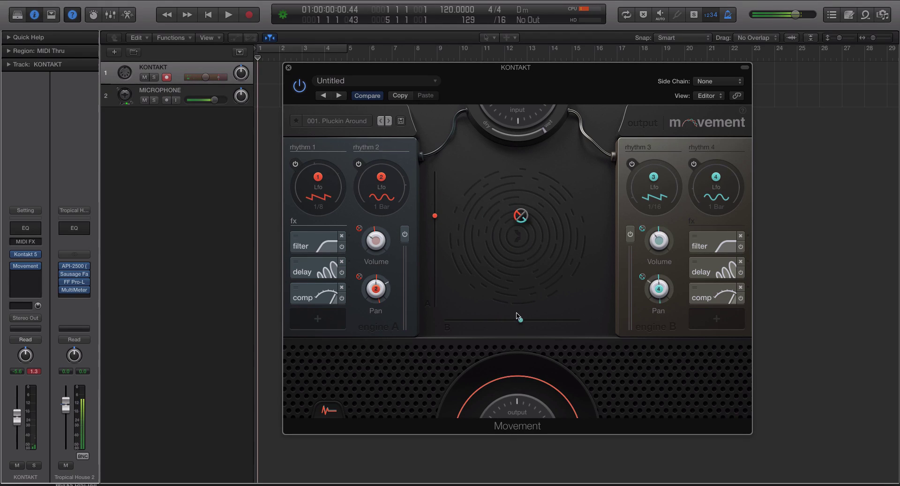
pyautogui.moveTo(518, 320)
pyautogui.mouseDown()
pyautogui.moveTo(553, 327)
pyautogui.moveTo(466, 322)
pyautogui.moveTo(520, 319)
pyautogui.mouseUp()
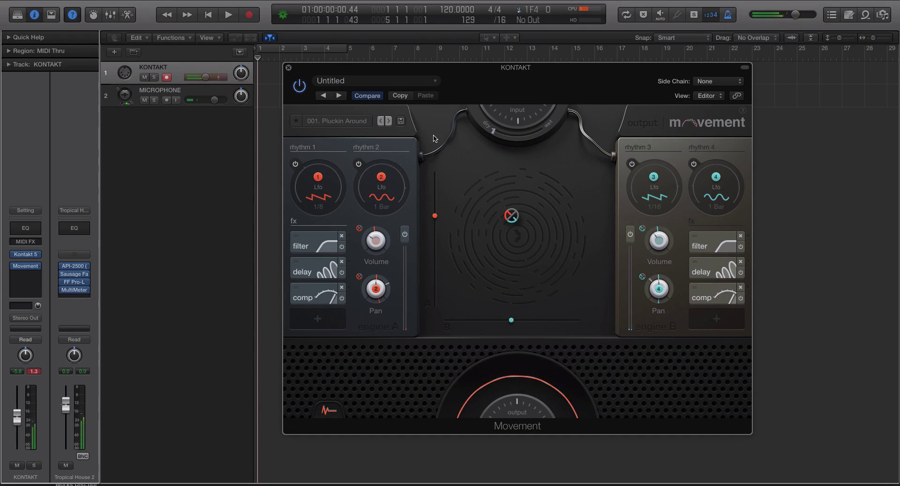
pyautogui.moveTo(205, 77); pyautogui.dragTo(212, 77)
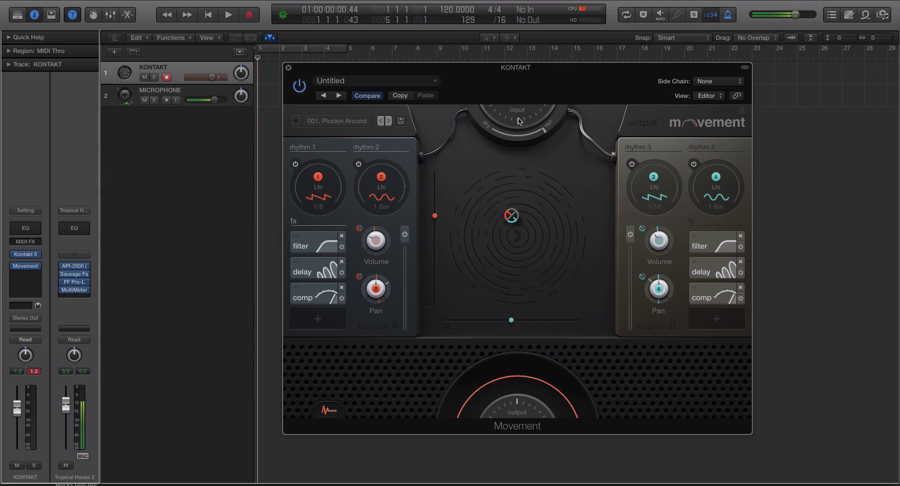
# Audition the presets 294. Garden Groove, 296. Scatter Space, 298. Onward, 295. Mr. Wiley and 291. Dirty Shake from the preset browser.
pyautogui.click(345, 122)
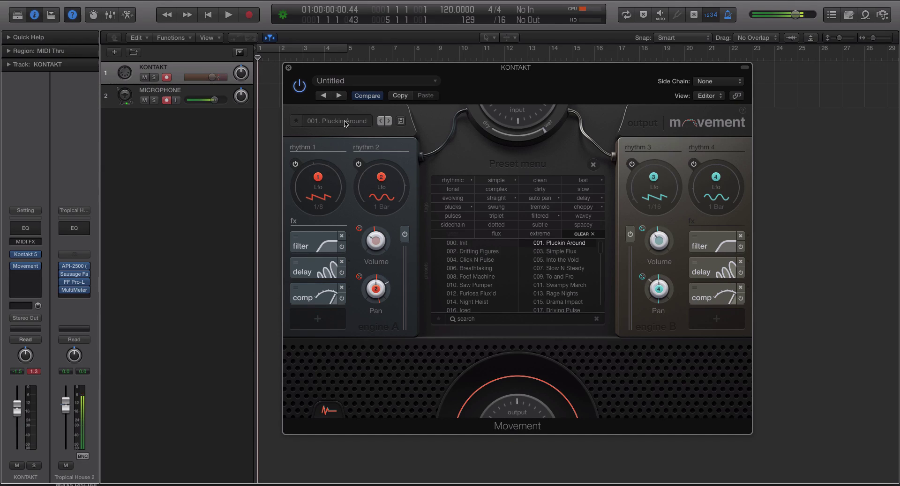
pyautogui.scroll(-20, 565, 271)
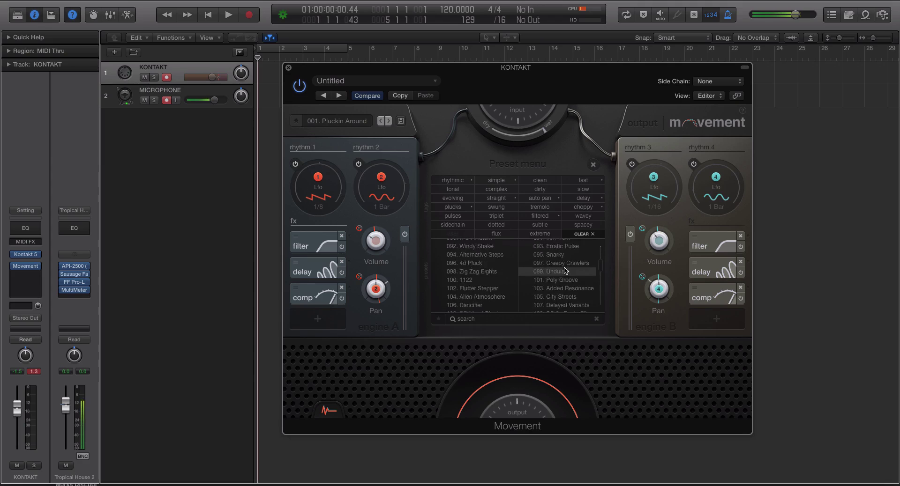
pyautogui.scroll(-9, 564, 271)
pyautogui.click(489, 282)
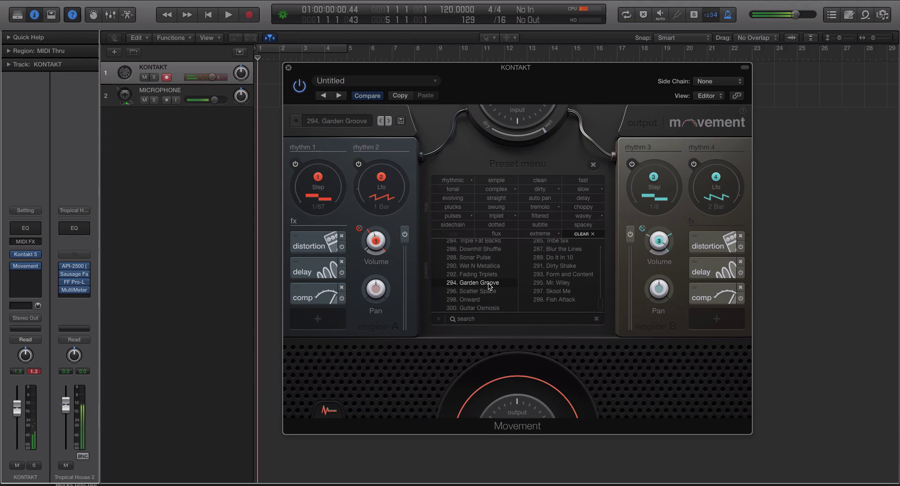
pyautogui.click(487, 291)
pyautogui.click(473, 300)
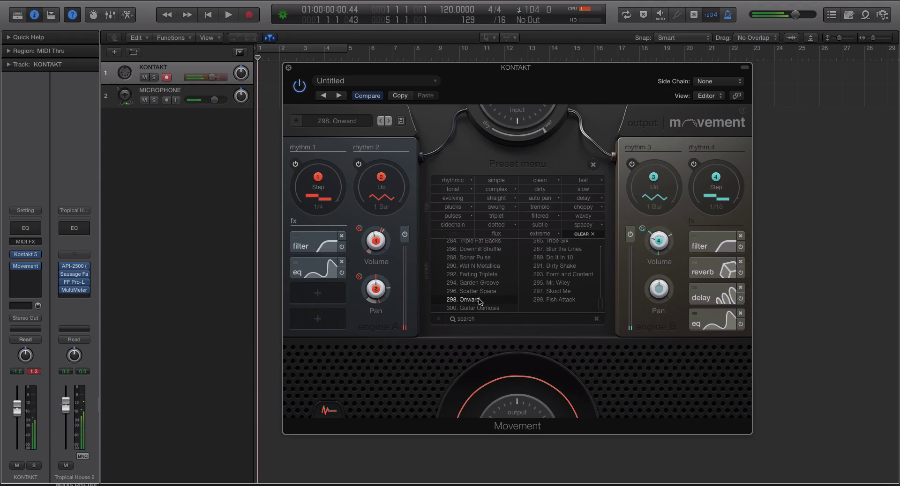
pyautogui.click(551, 283)
pyautogui.click(555, 266)
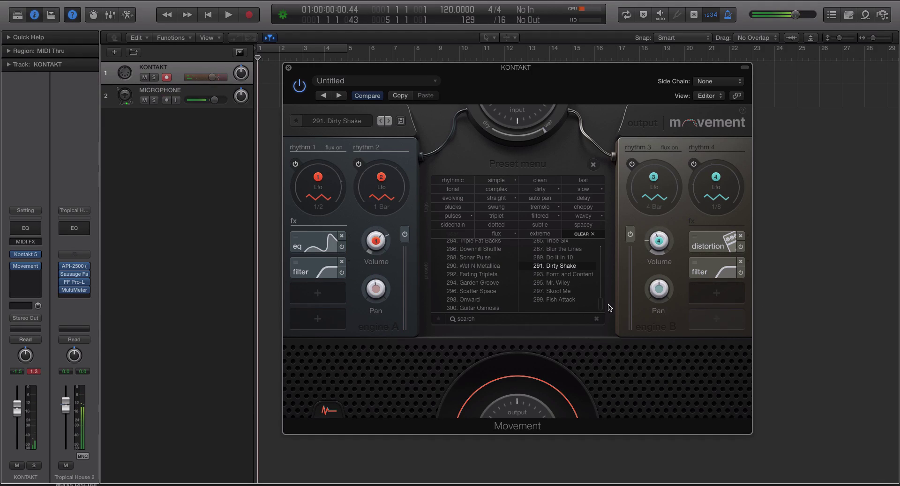
# Audition the presets 273. Flying Fish, 274. Hiccup, 272. Fly Over and 281. Sip and Dip.
pyautogui.scroll(4, 555, 283)
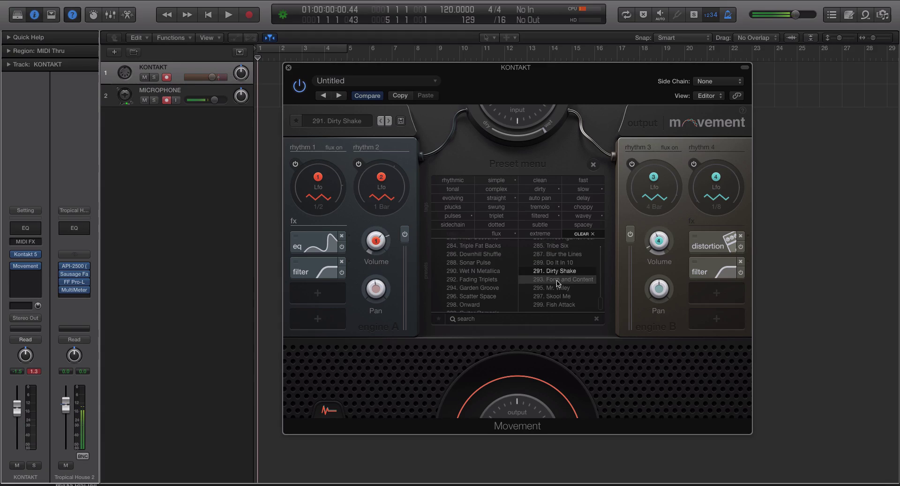
pyautogui.click(560, 261)
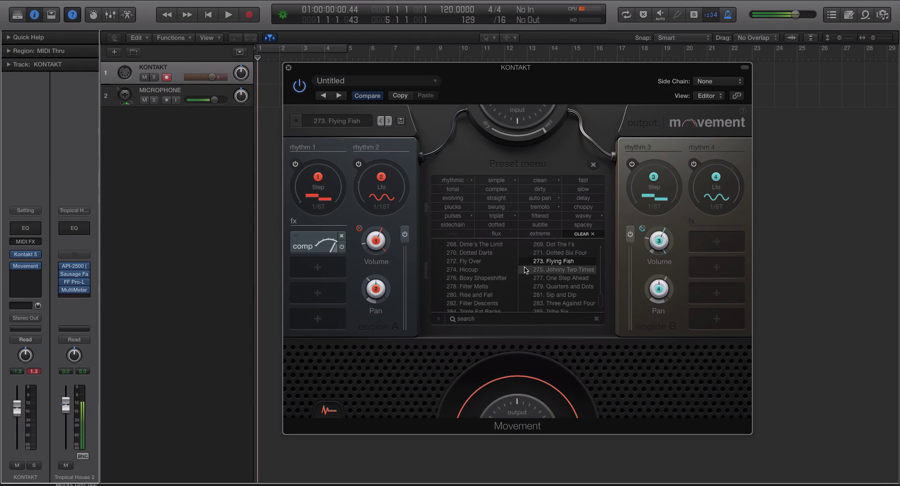
pyautogui.click(465, 270)
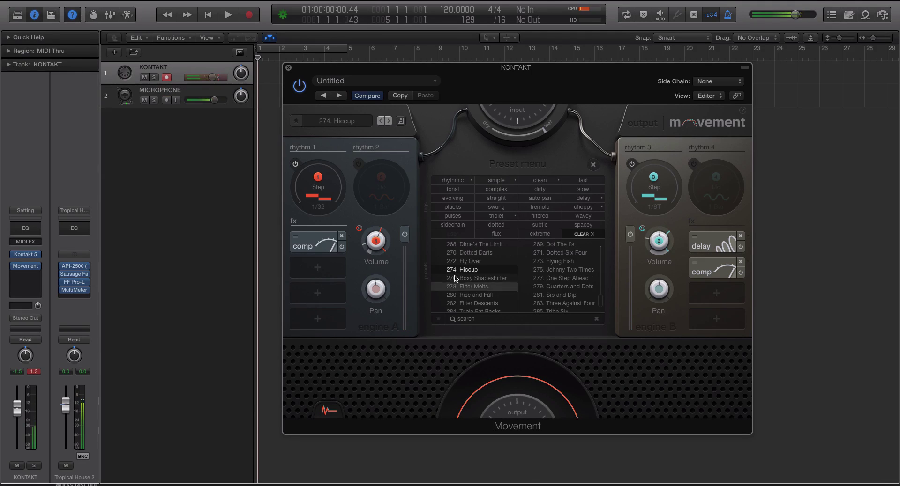
pyautogui.click(464, 263)
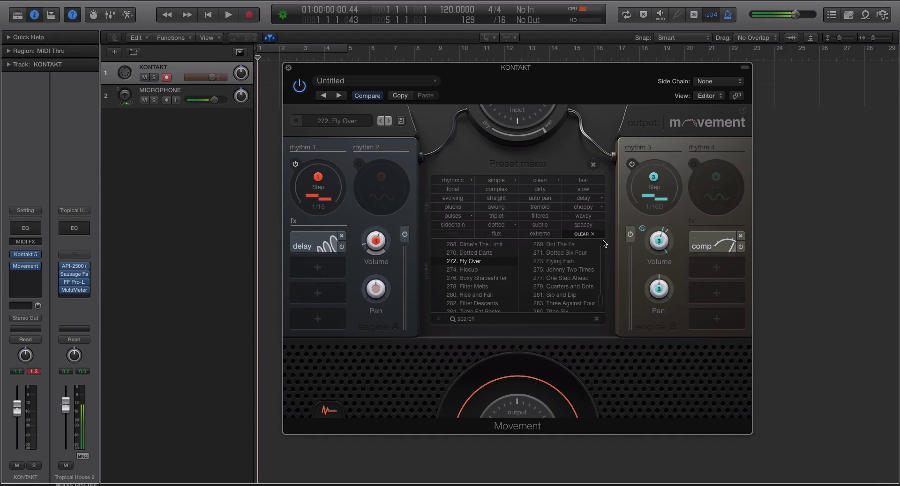
pyautogui.click(589, 296)
# Load the 173. Repeat After Me preset and close the preset browser.
pyautogui.scroll(10, 595, 299)
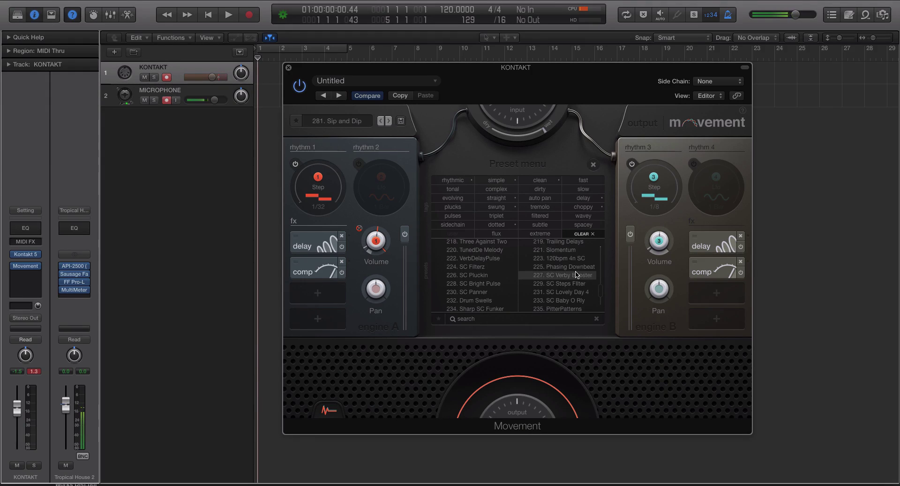
pyautogui.scroll(10, 571, 278)
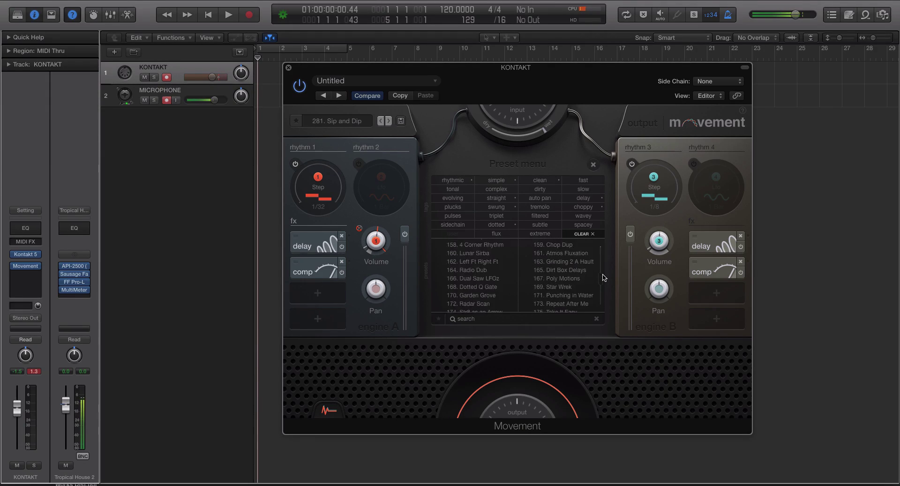
pyautogui.click(567, 271)
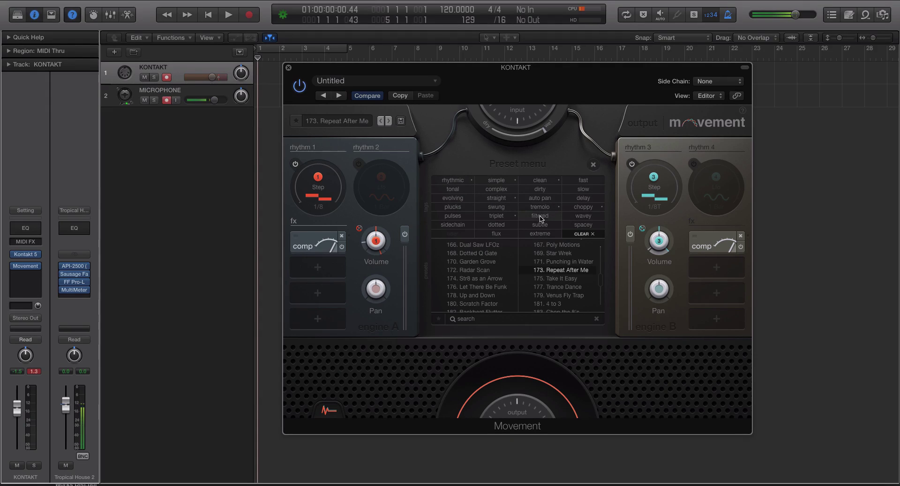
pyautogui.click(594, 166)
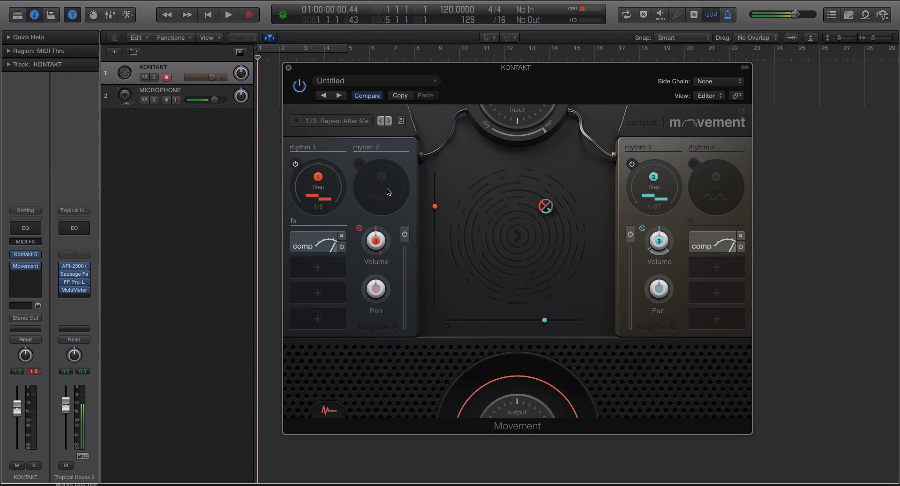
# Isolate engine A by switching rhythm 2 on and rhythms 3 and 4 off, with the XY pad's B level near its minimum.
pyautogui.click(388, 191)
pyautogui.click(697, 174)
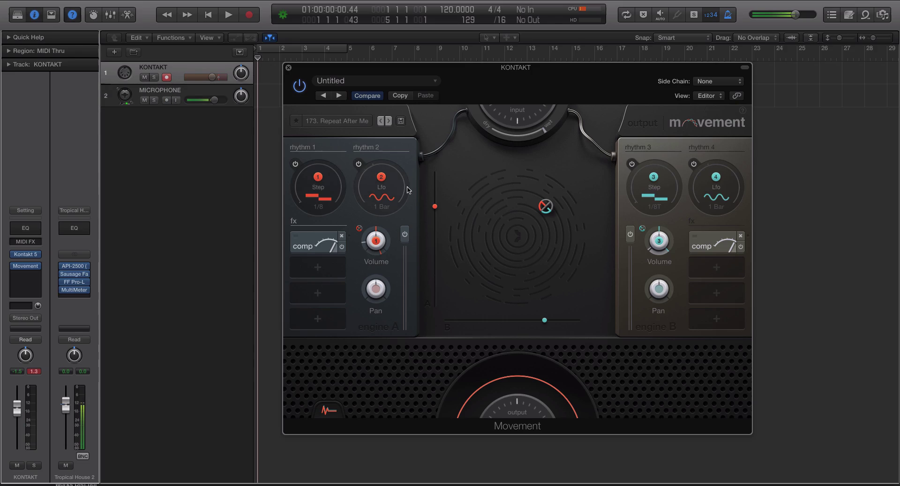
pyautogui.click(631, 165)
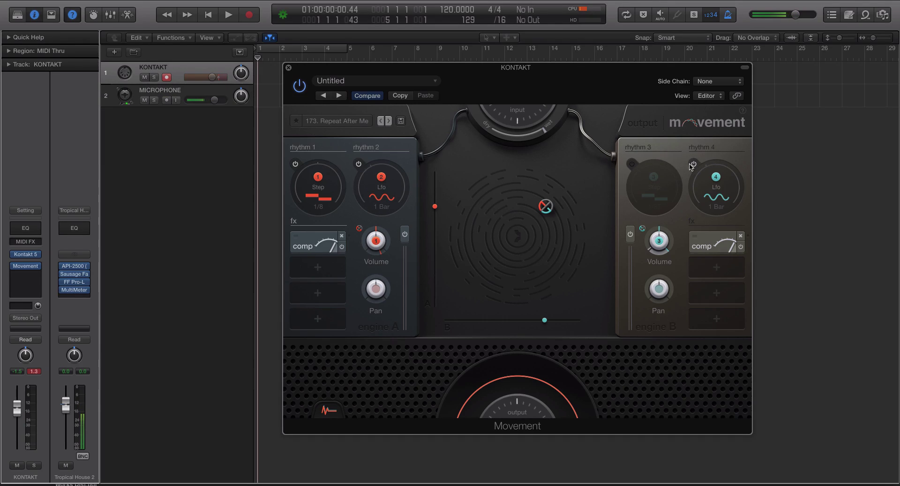
pyautogui.click(693, 164)
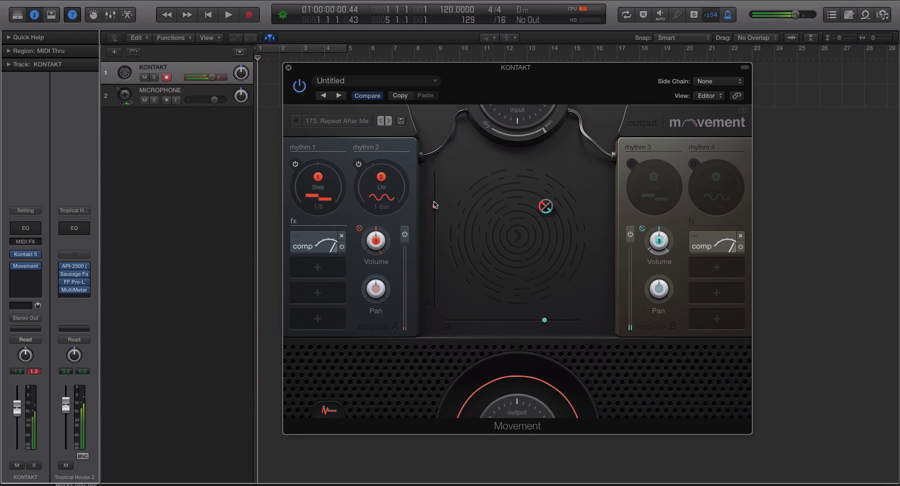
pyautogui.moveTo(434, 207); pyautogui.dragTo(434, 258)
pyautogui.moveTo(545, 258); pyautogui.dragTo(451, 223)
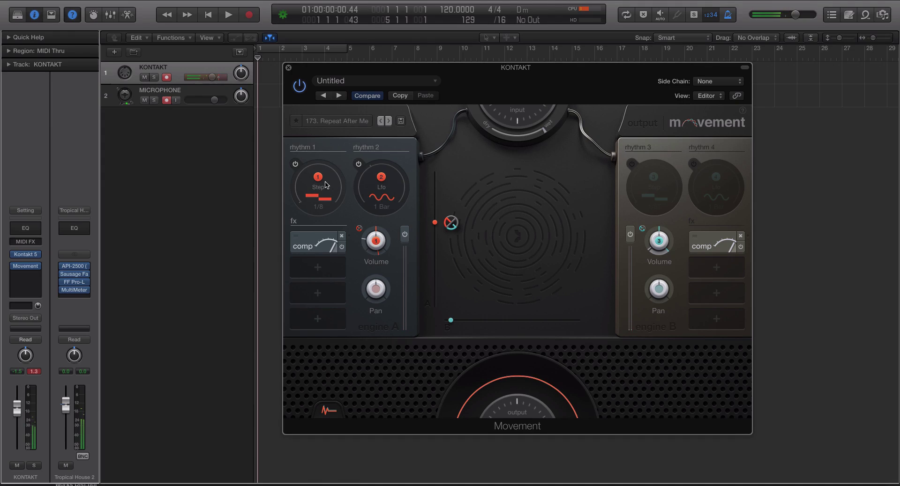
# Switch off rhythms 1 and 2 and bypass the comp effect in engine A.
pyautogui.click(359, 164)
pyautogui.click(295, 165)
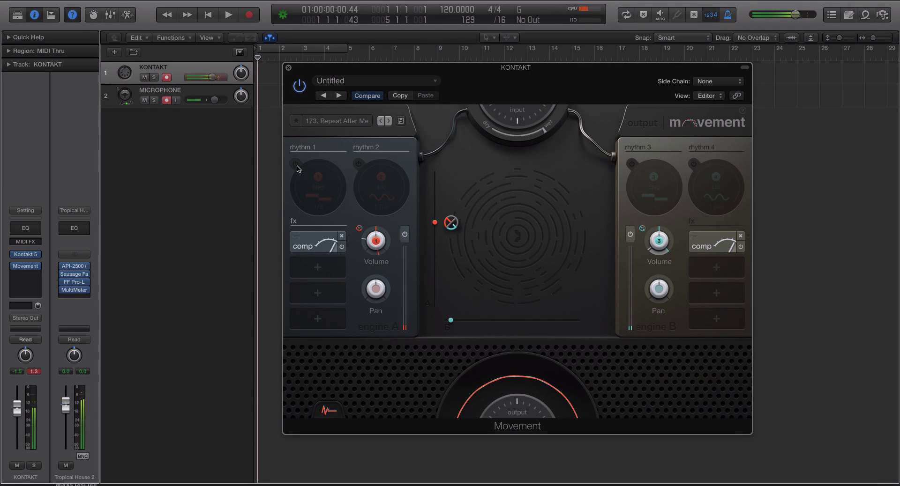
pyautogui.click(341, 247)
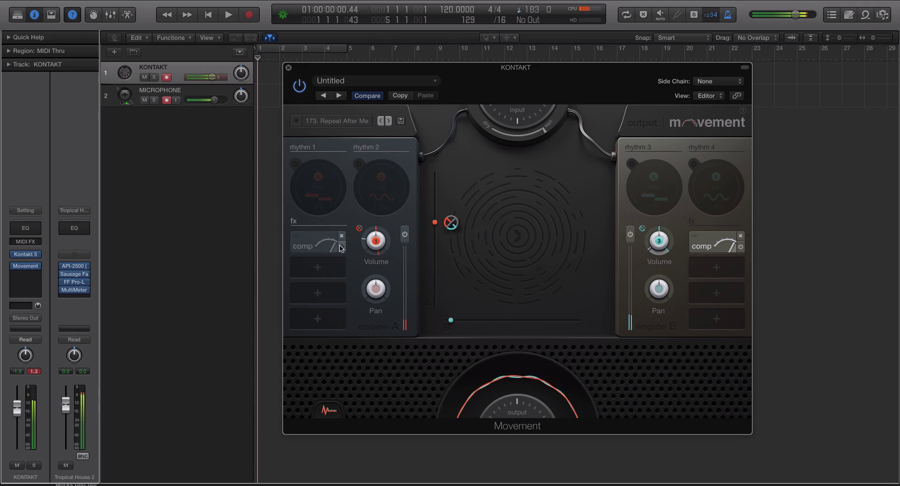
# Re-enable the comp in engine A, and add a delay below it in the bypassed state.
pyautogui.click(341, 247)
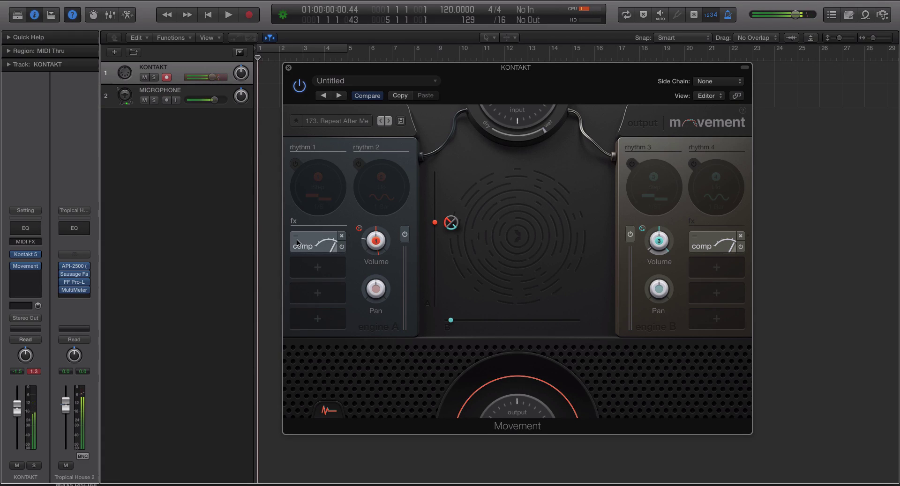
pyautogui.click(327, 268)
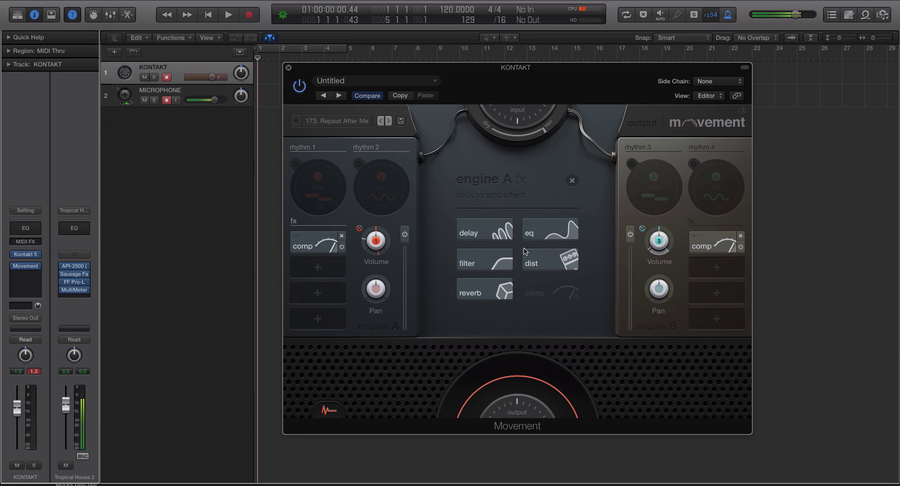
pyautogui.click(487, 230)
pyautogui.click(342, 272)
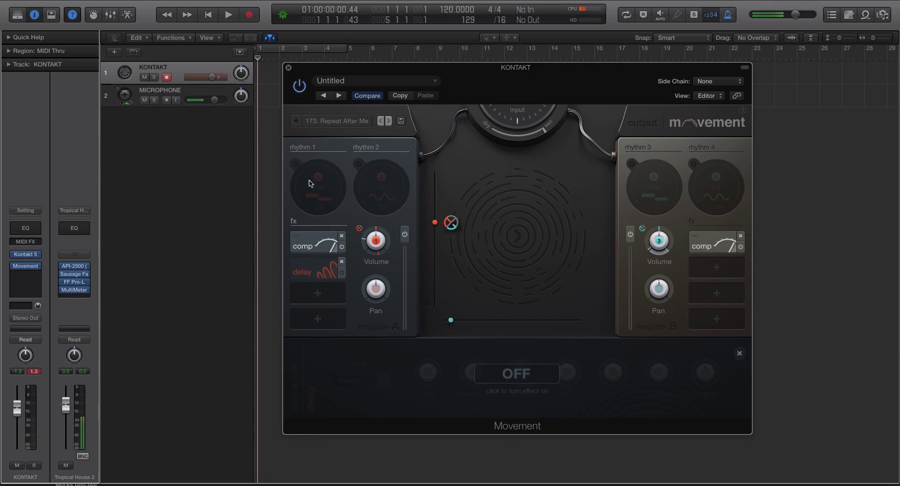
# Switch rhythms 1 and 2 back on and try rhythm 1's Lfo and Sidechain modes before returning it to Step.
pyautogui.click(295, 164)
pyautogui.click(358, 163)
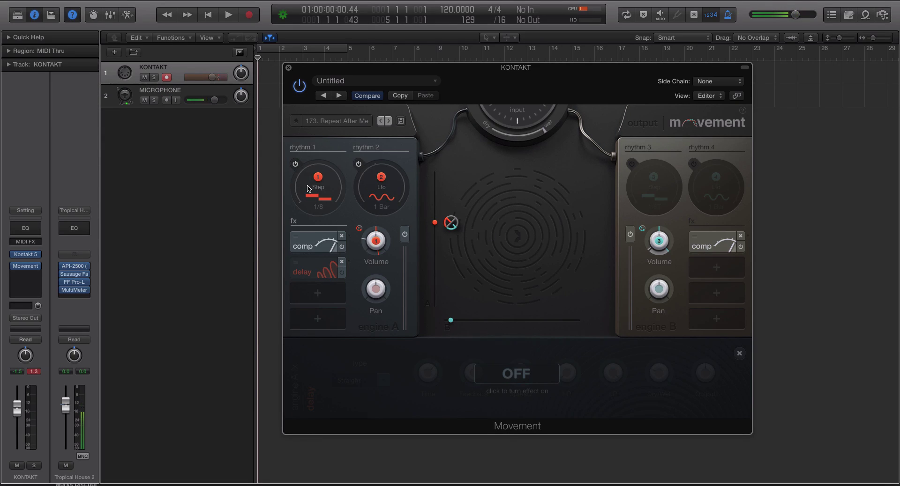
pyautogui.click(308, 189)
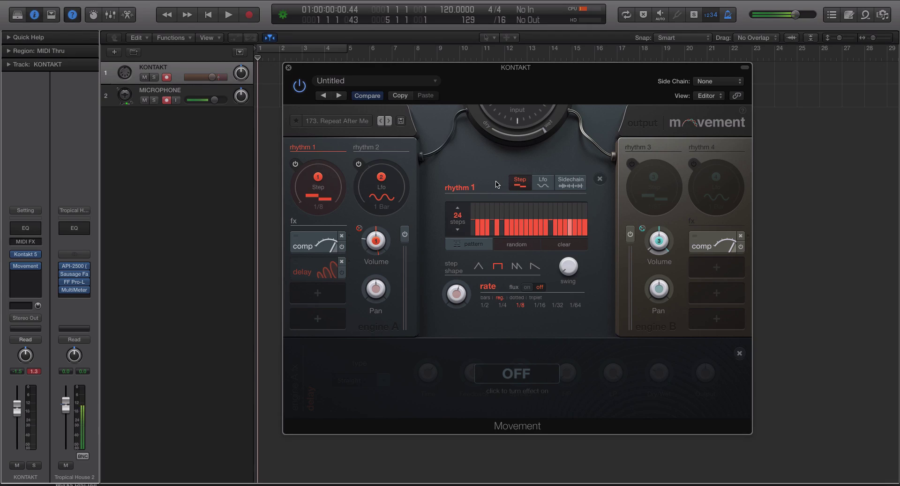
pyautogui.click(542, 185)
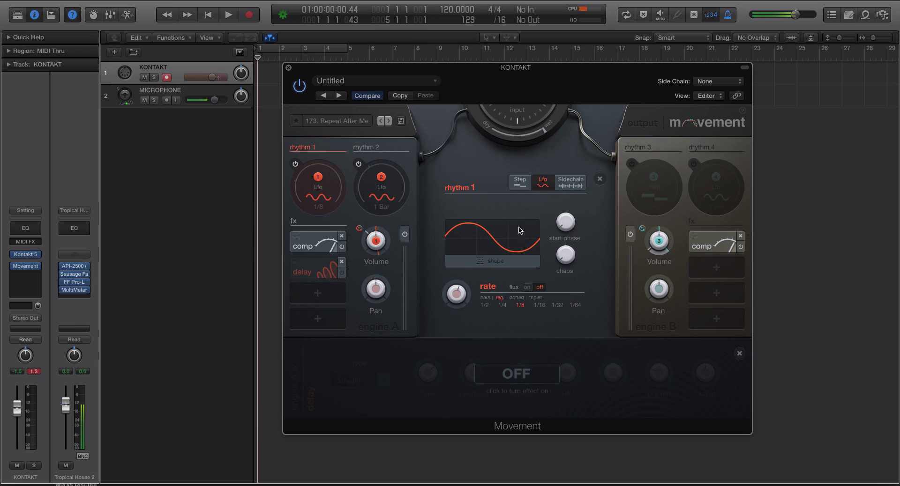
pyautogui.click(490, 261)
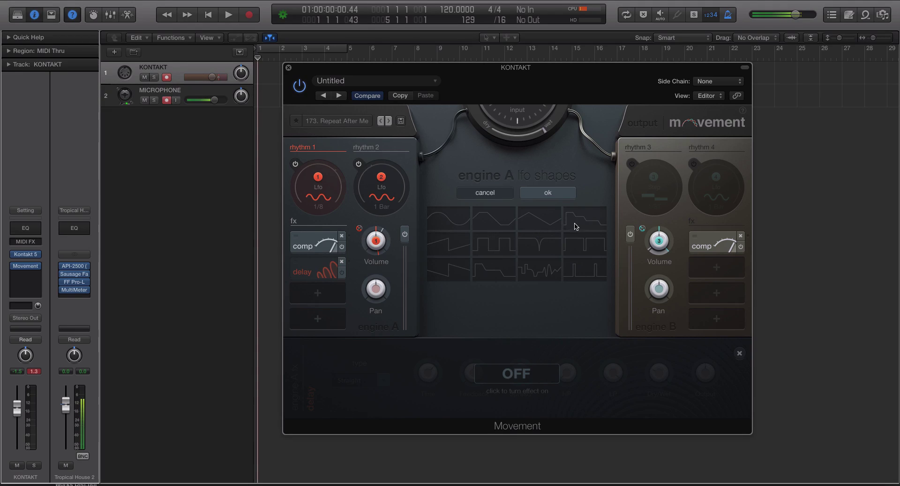
pyautogui.click(538, 195)
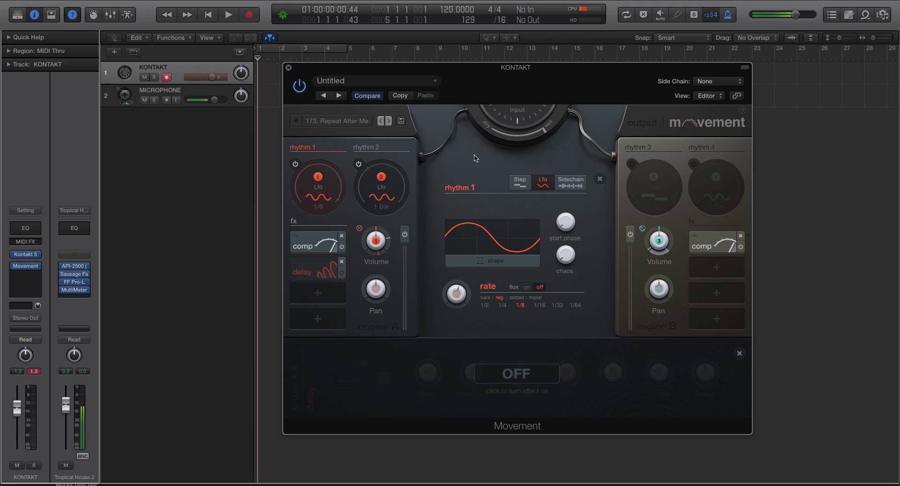
pyautogui.click(565, 187)
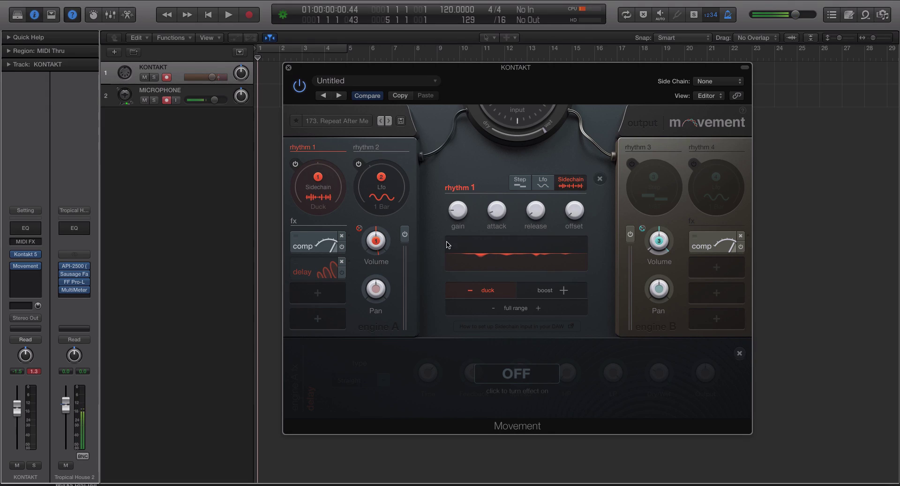
pyautogui.click(520, 182)
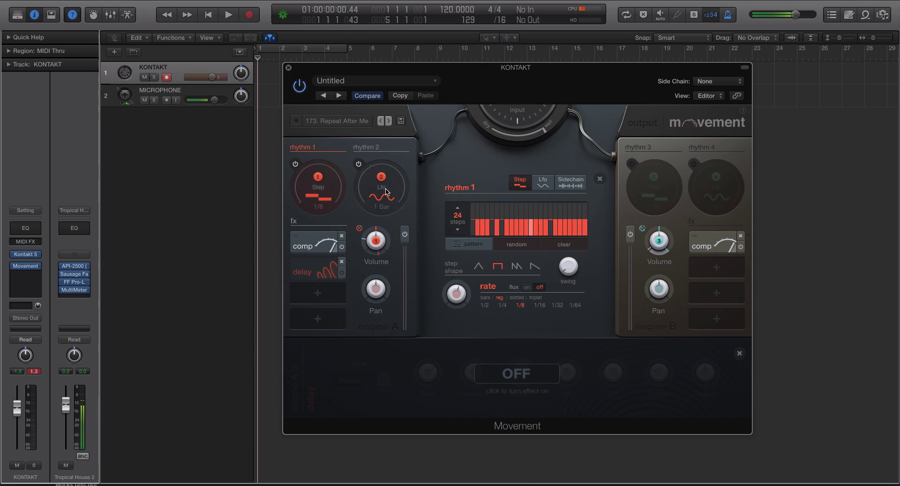
pyautogui.click(318, 187)
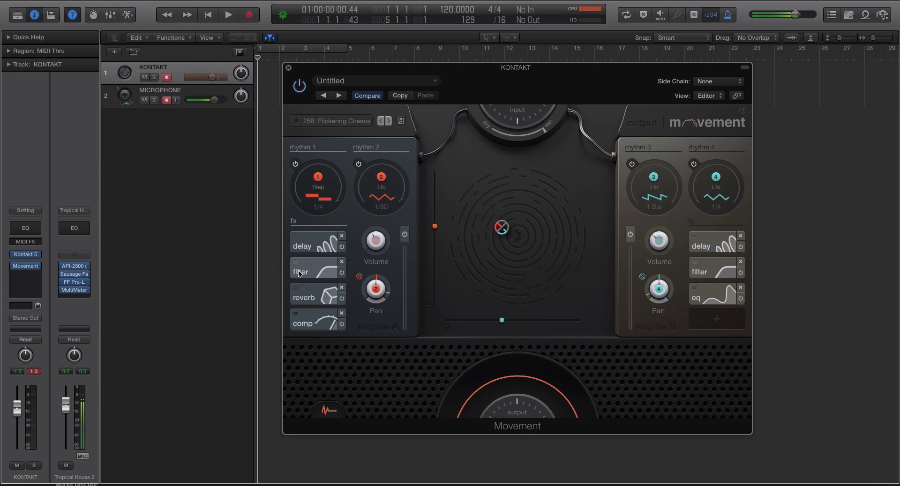
# Review the effects that can be added to engine B's empty fx slot without adding one.
pyautogui.click(712, 320)
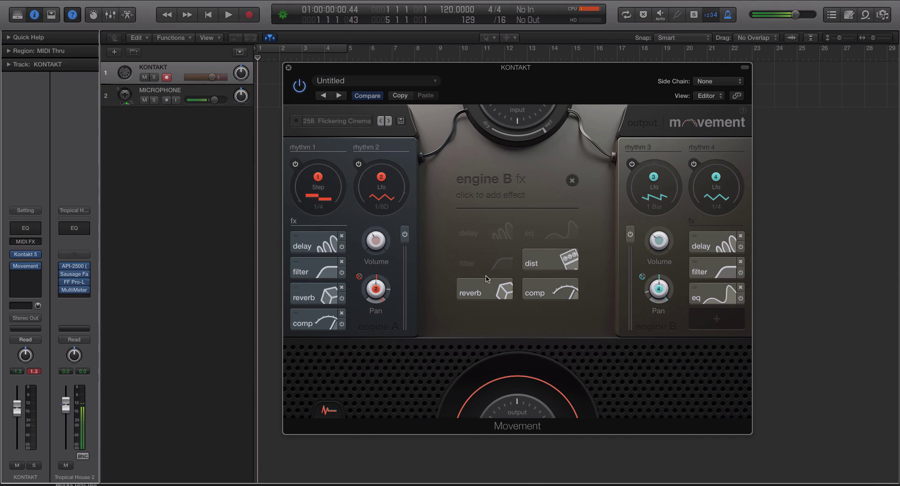
pyautogui.click(572, 180)
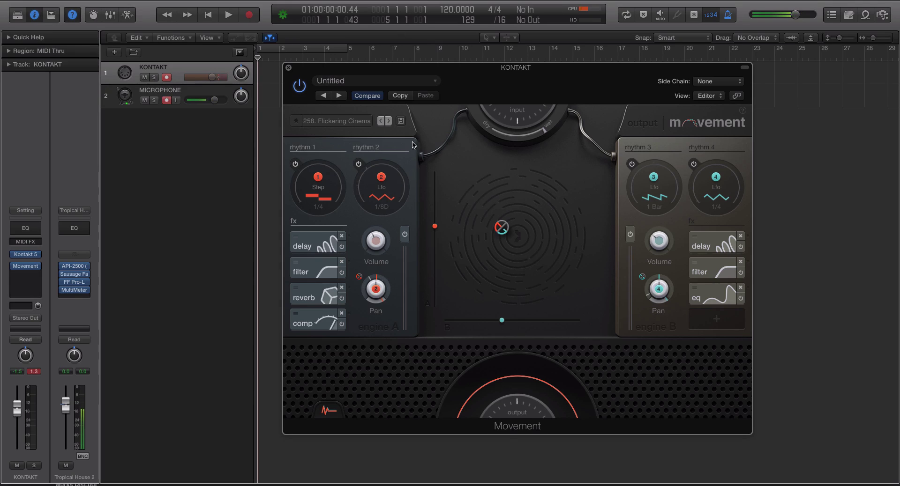
# Audition the consecutive presets from 259. Slo Freq Sweep to 265. Shuffle Trance.
pyautogui.click(387, 121)
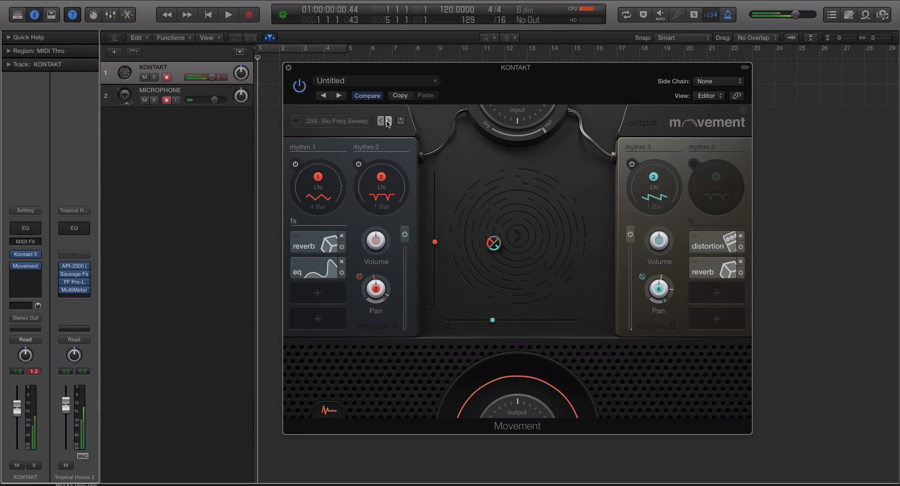
pyautogui.click(388, 121)
pyautogui.click(387, 122)
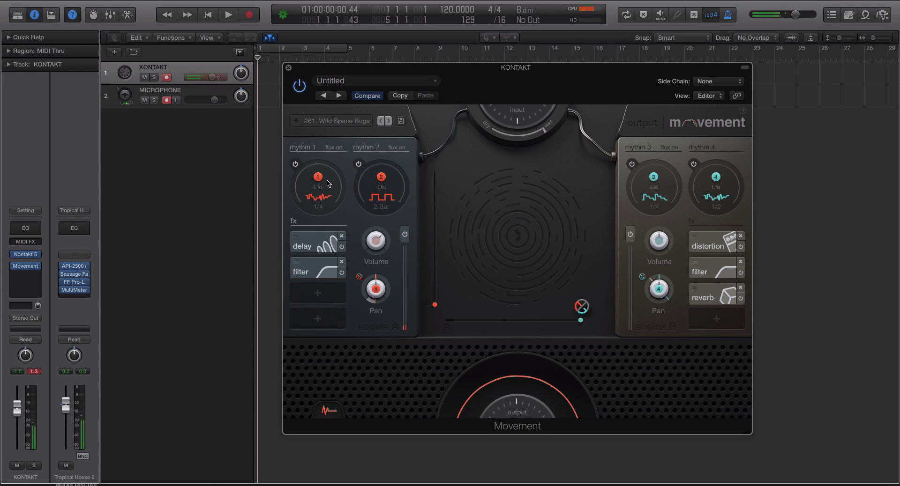
pyautogui.click(387, 122)
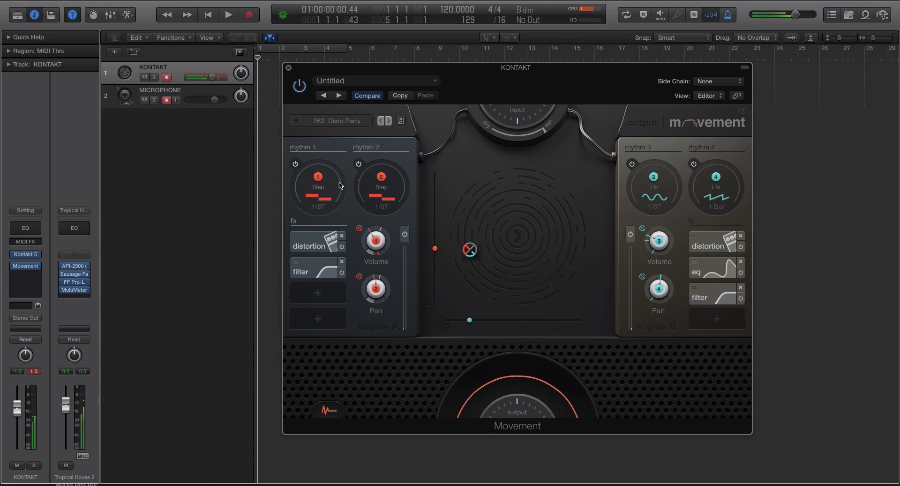
pyautogui.click(387, 121)
pyautogui.click(387, 121)
pyautogui.click(388, 122)
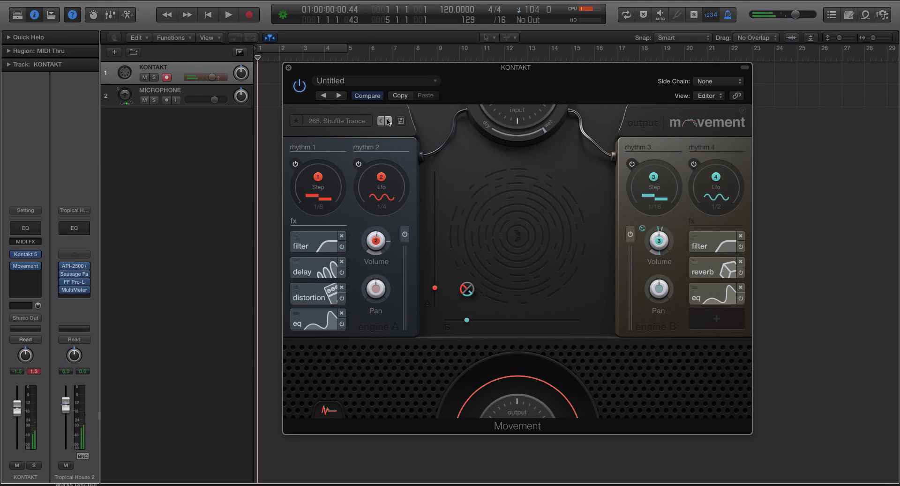
# Audition the presets 266. Raindrops, 276. Boxy Shapeshifter, 278. Filter Melts and 282. Filter Descents, ending on 285. Tribe Six.
pyautogui.click(387, 121)
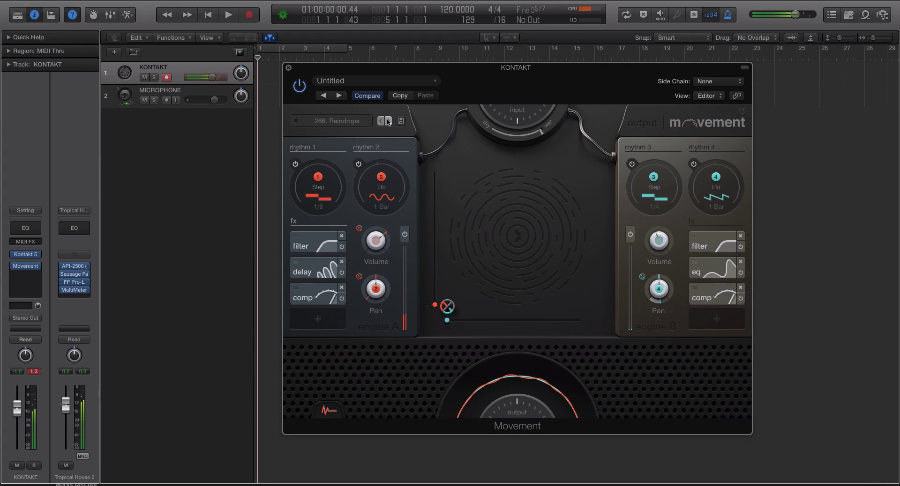
pyautogui.click(388, 121)
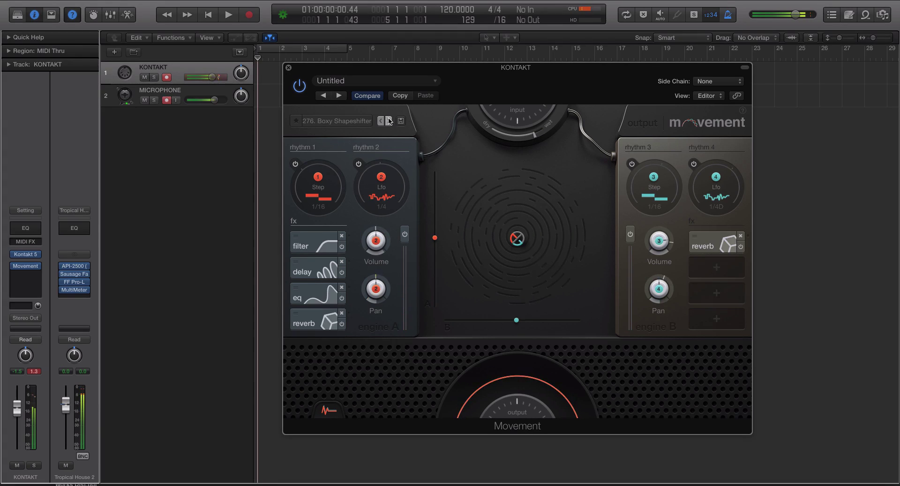
pyautogui.click(389, 121)
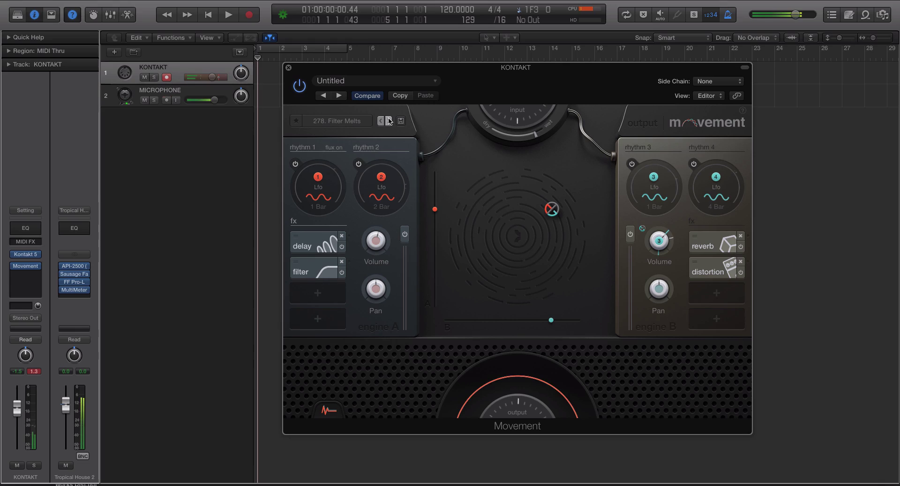
pyautogui.click(388, 121)
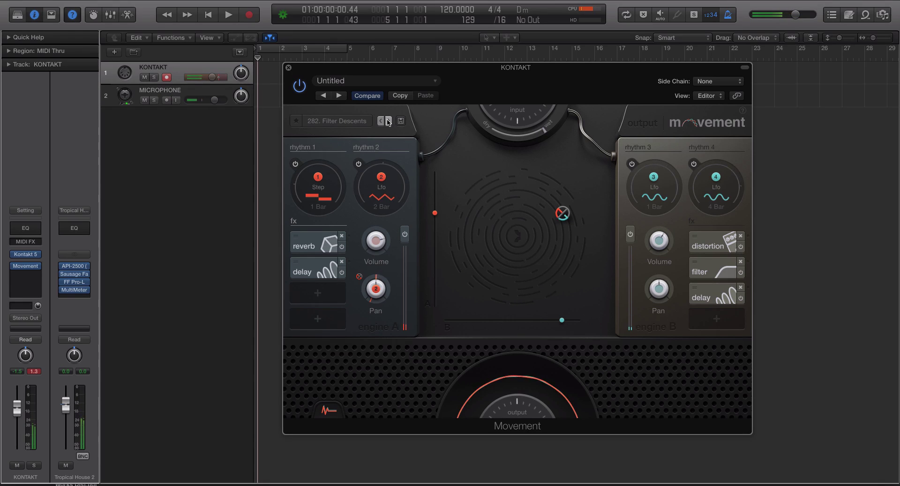
pyautogui.click(388, 121)
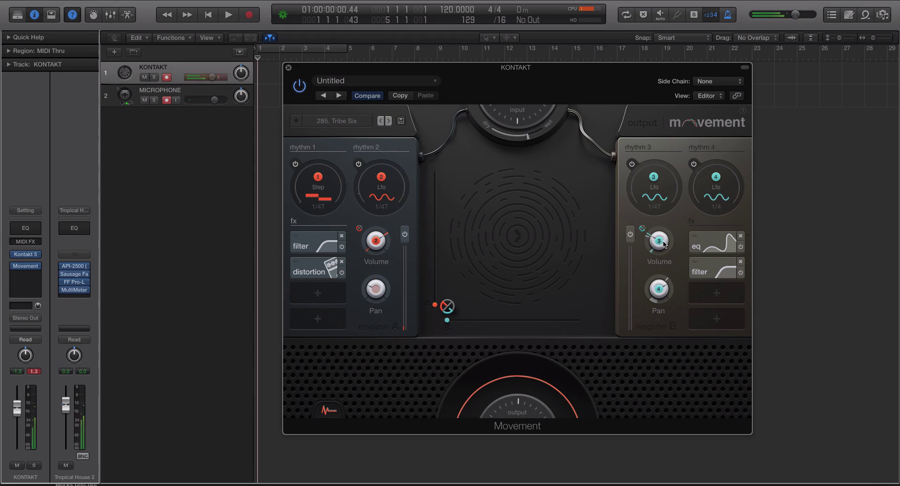
# Open engine B's equalizer and review its parameters and available types, keeping Parametric.
pyautogui.click(643, 229)
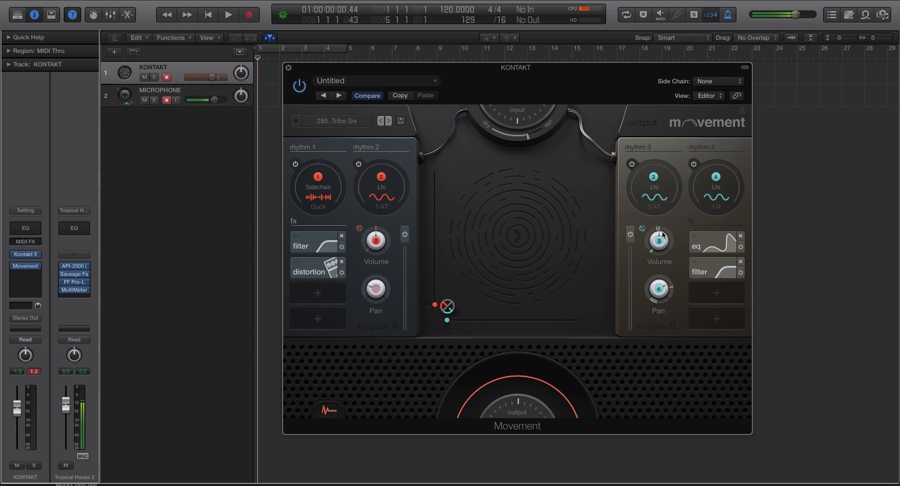
pyautogui.click(707, 244)
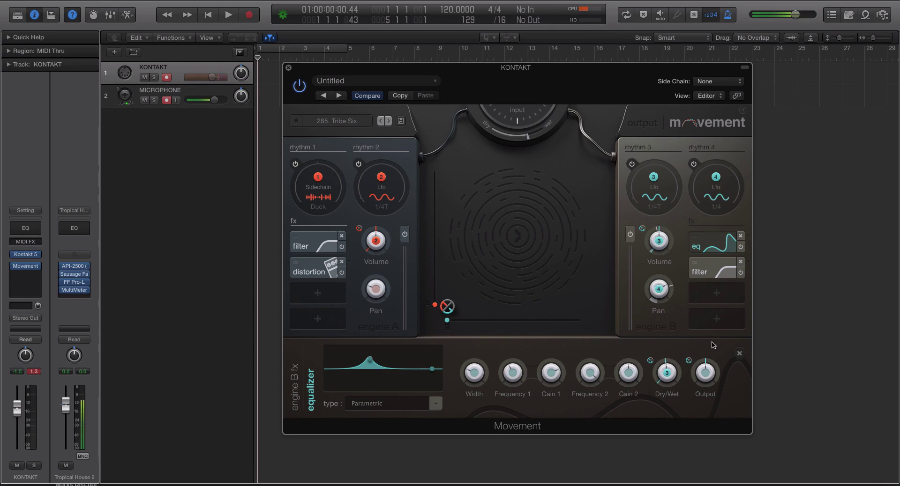
pyautogui.moveTo(669, 375)
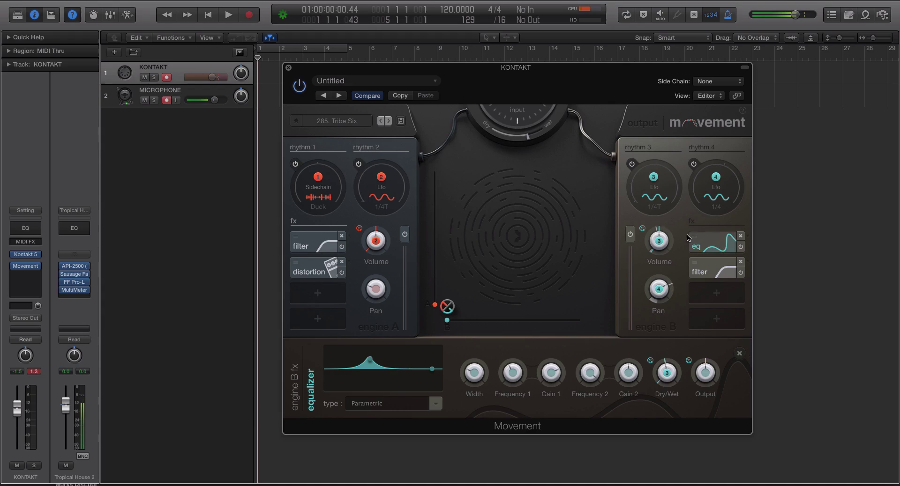
pyautogui.click(434, 402)
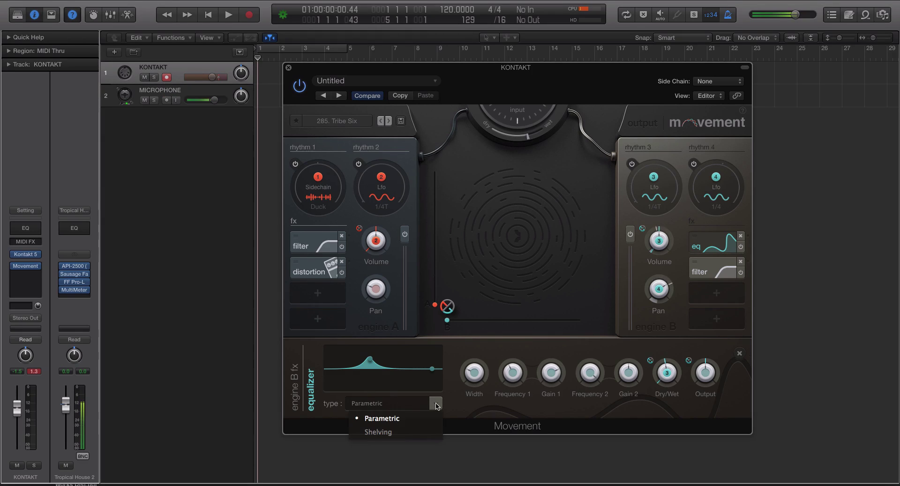
pyautogui.click(511, 415)
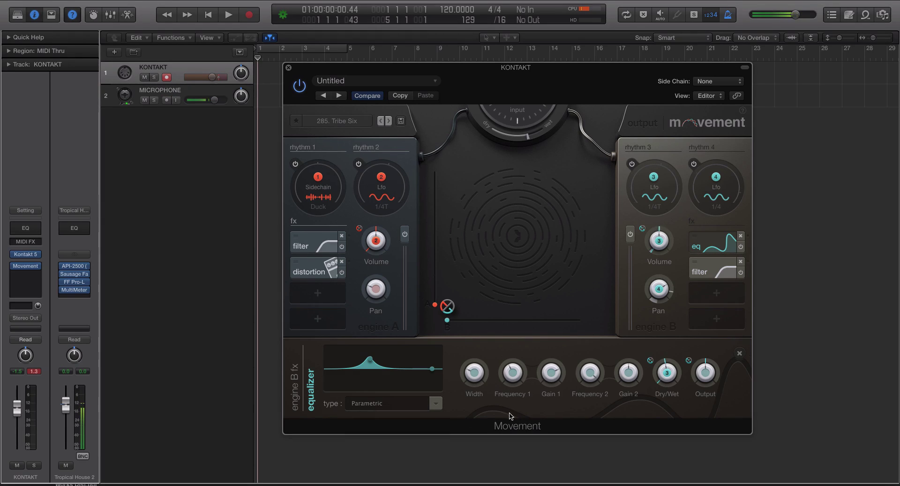
# Review the parameters of engine B's filter and close its settings.
pyautogui.click(690, 266)
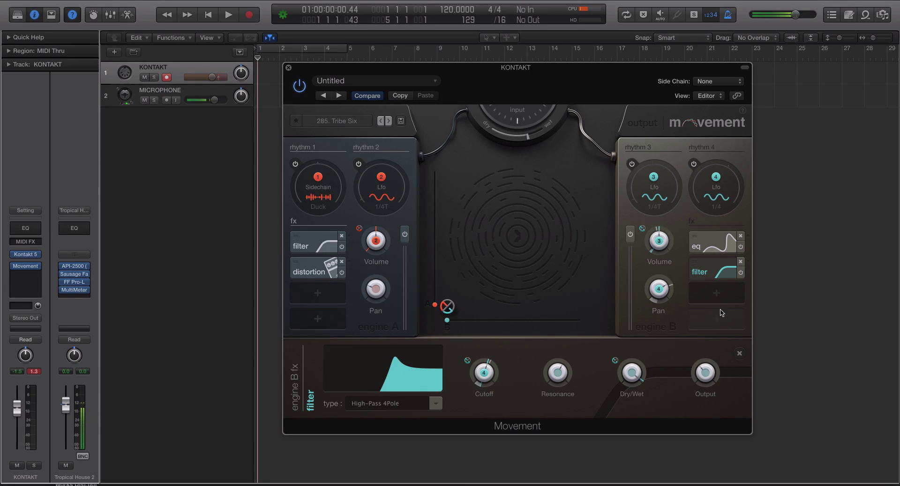
pyautogui.click(739, 353)
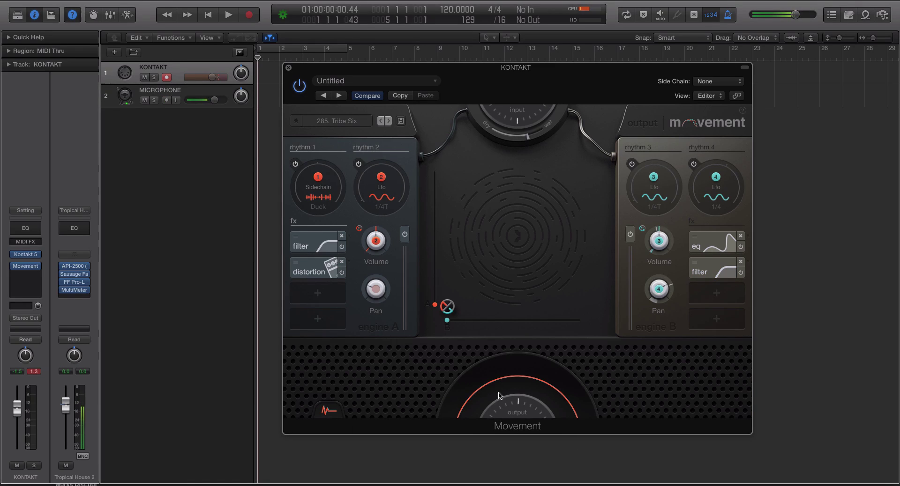
pyautogui.click(724, 274)
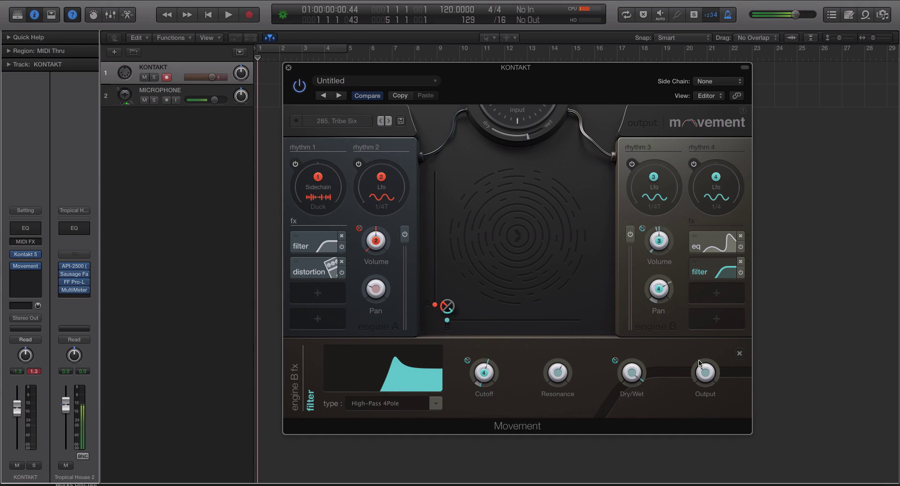
pyautogui.click(739, 353)
# Adjust Dry/Wet, Drive (83%) and HP in engine A's distortion, and move the XY pad's puck close to the centre.
pyautogui.click(312, 273)
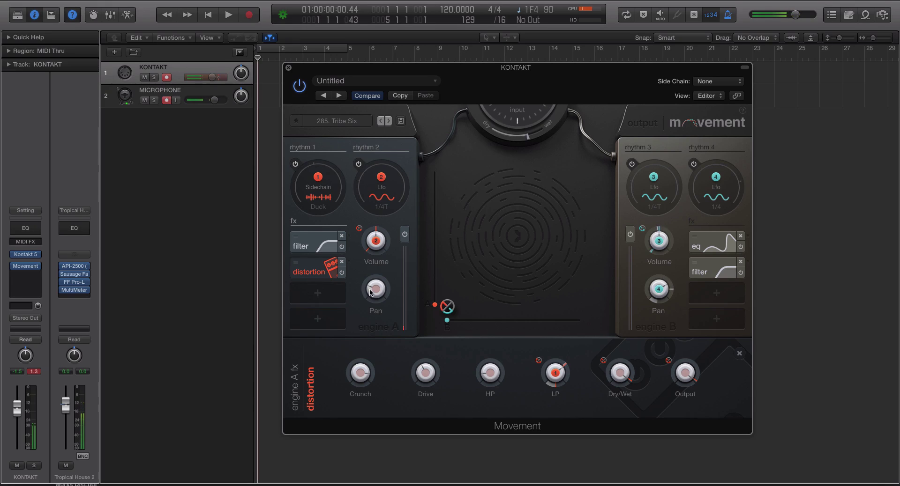
pyautogui.moveTo(624, 377)
pyautogui.moveTo(624, 377); pyautogui.dragTo(625, 391)
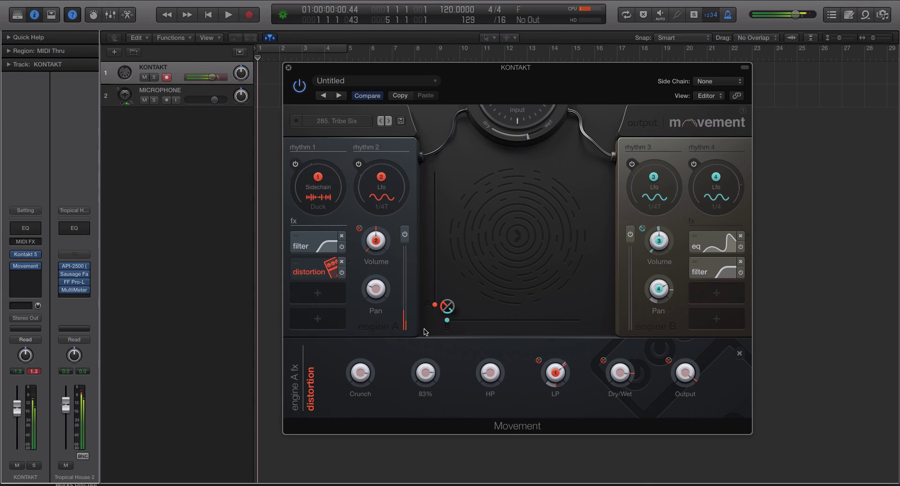
pyautogui.moveTo(369, 373)
pyautogui.moveTo(490, 380); pyautogui.dragTo(491, 371)
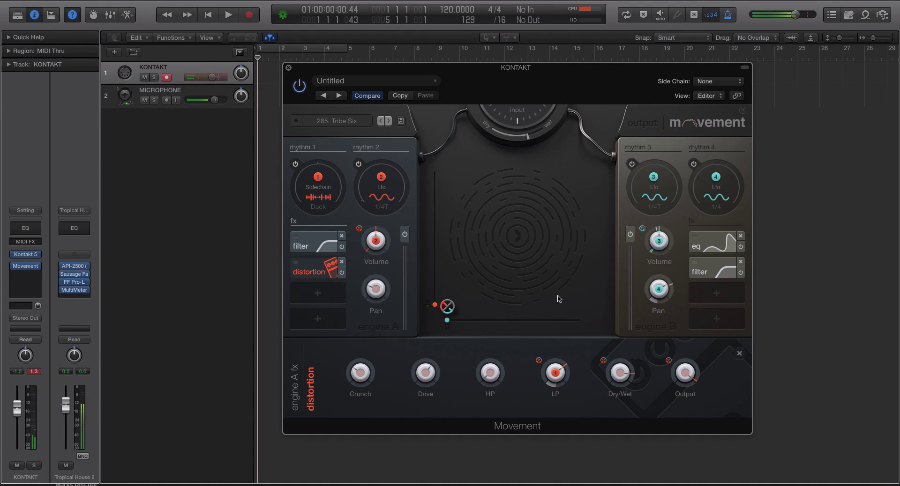
pyautogui.moveTo(447, 307); pyautogui.dragTo(518, 230)
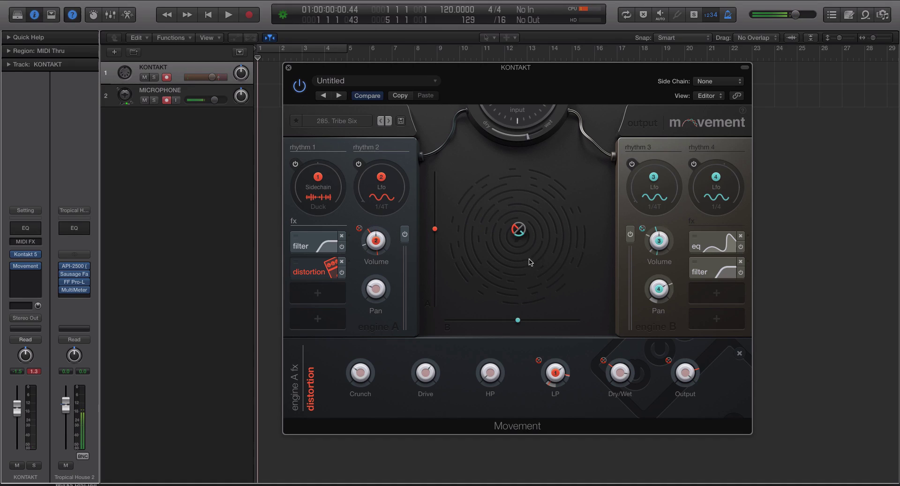
pyautogui.click(745, 0)
pyautogui.click(769, 7)
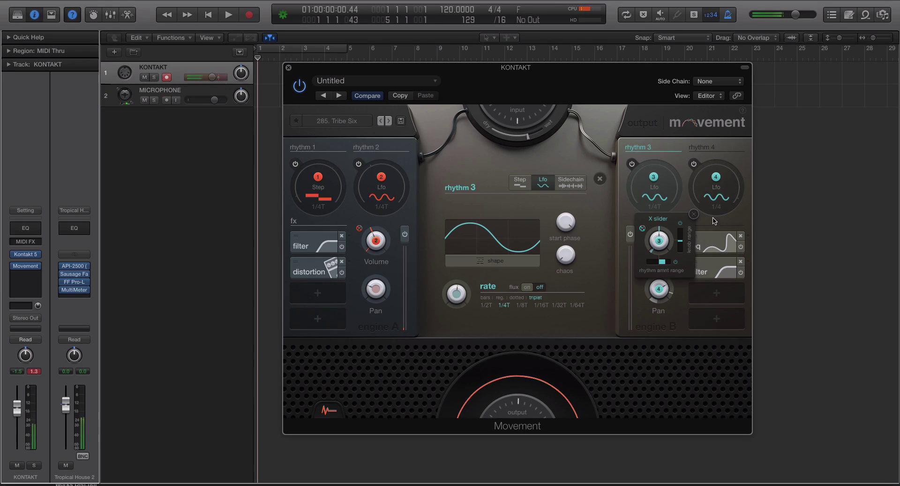
# Close the volume knob's XY macro window and review the help overlay for rhythm 3's LFO settings.
pyautogui.click(694, 217)
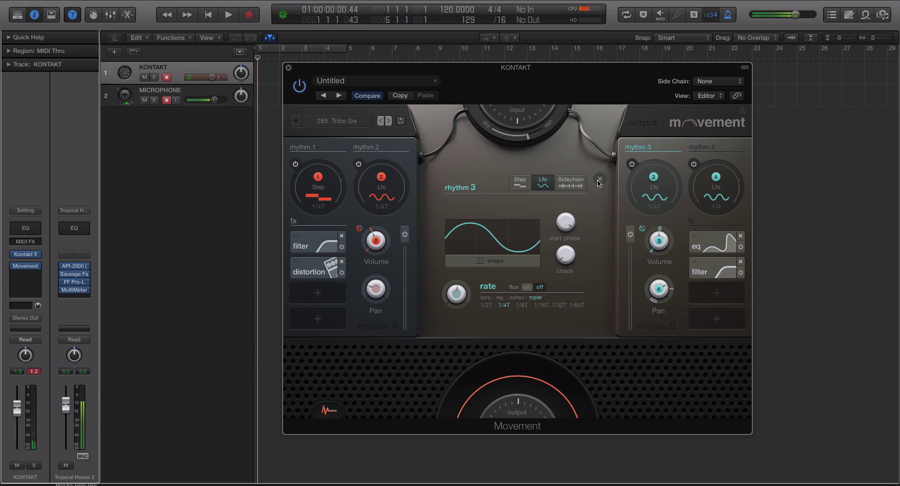
pyautogui.click(743, 112)
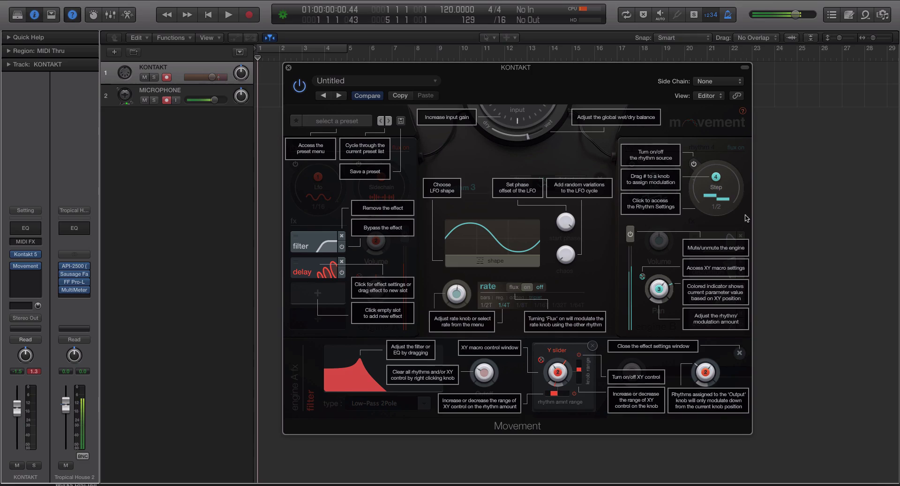
pyautogui.click(742, 111)
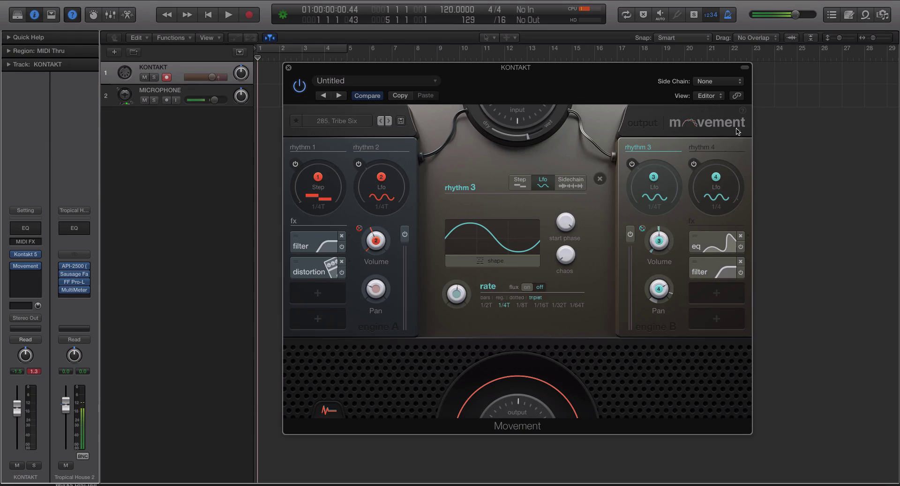
# Open rhythm 1's Step settings and review the help overlay explaining its sequencer controls.
pyautogui.click(325, 187)
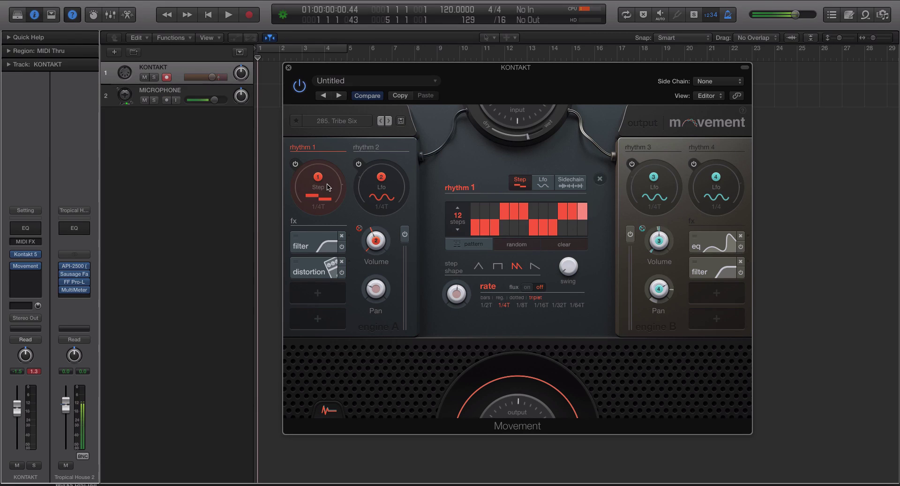
pyautogui.click(743, 112)
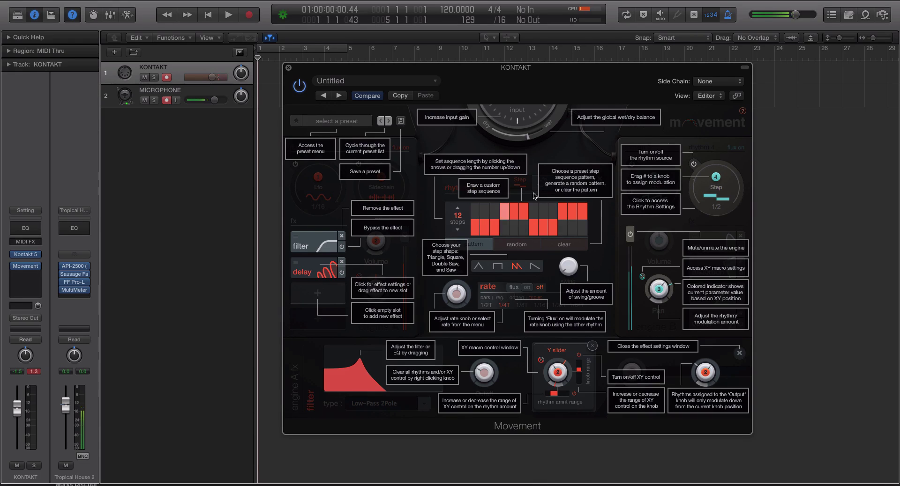
pyautogui.click(743, 112)
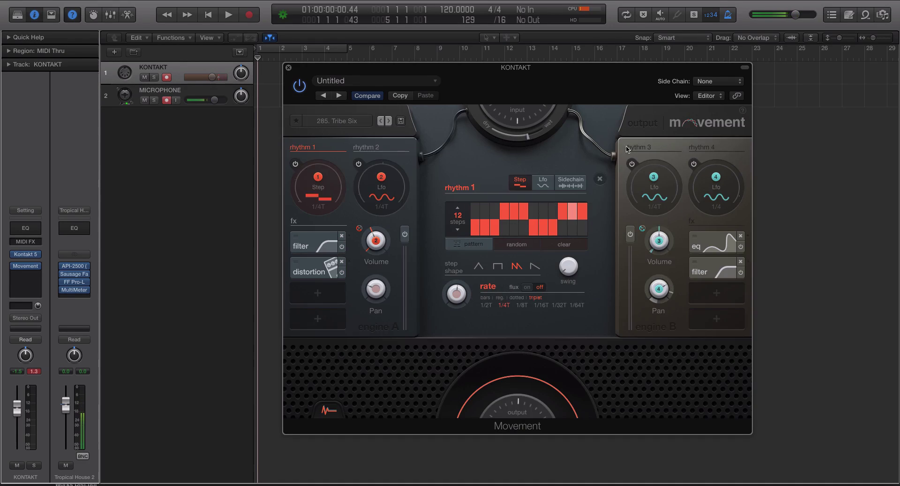
# Switch rhythm 1 to Sidechain mode and review the help overlay for its input, duck, boost and full range controls.
pyautogui.click(556, 182)
pyautogui.click(742, 111)
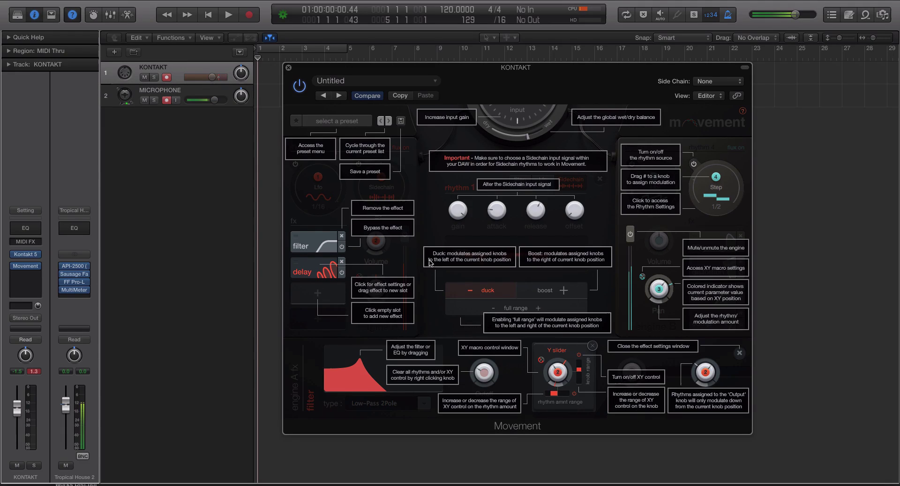
pyautogui.click(742, 112)
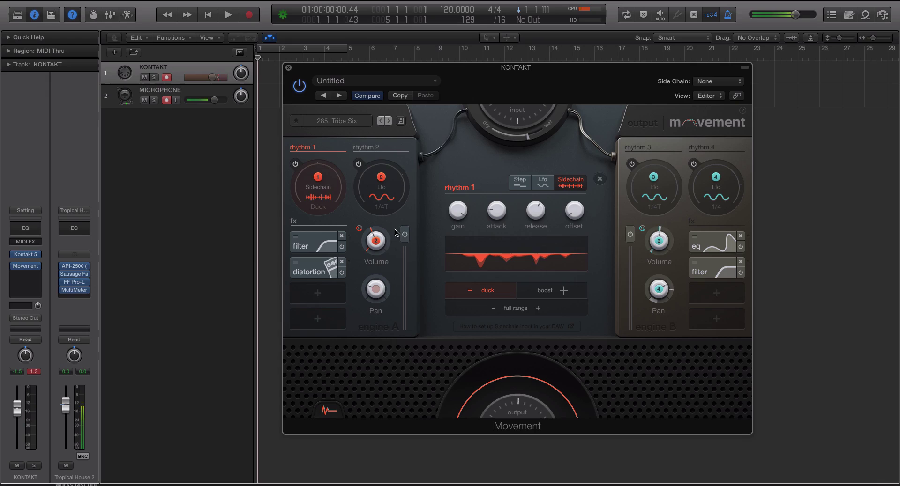
# Open the settings of engine A's distortion effect.
pyautogui.click(312, 274)
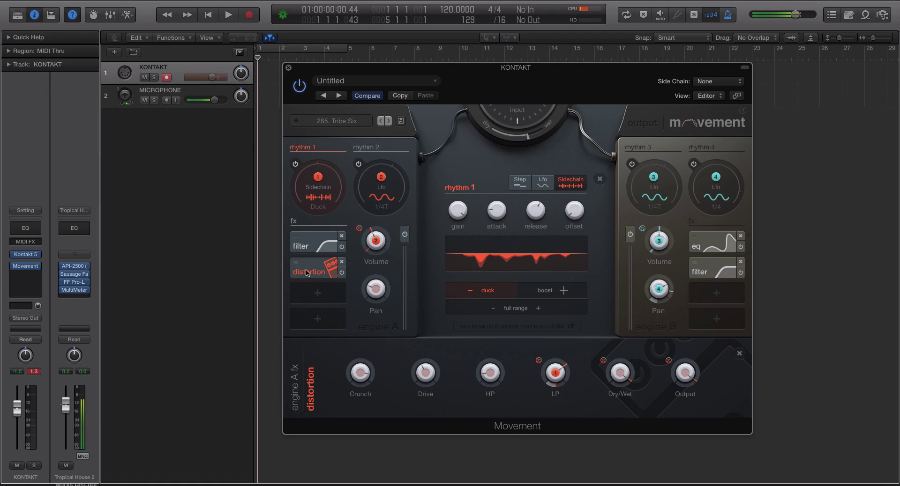